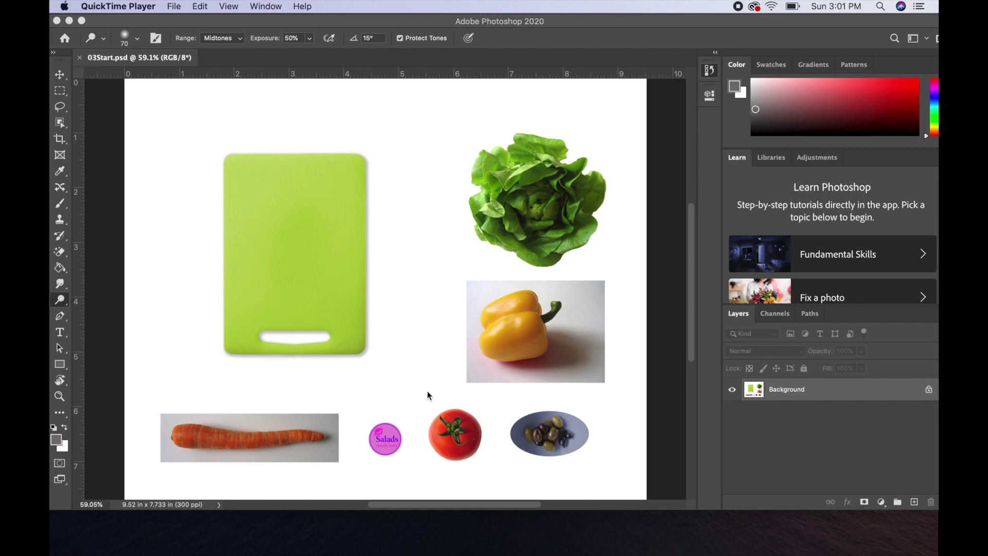
scroll(453, 416, "down", 2)
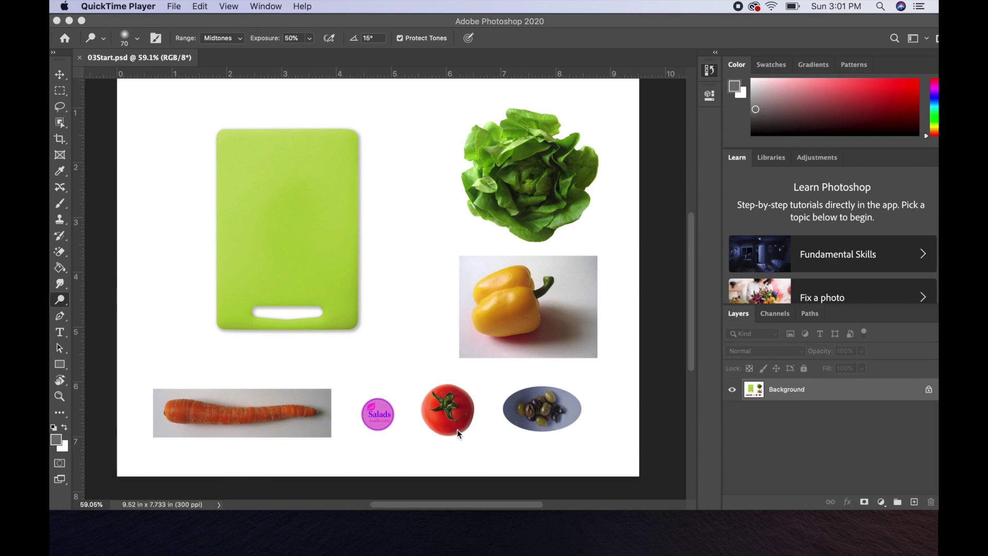
scroll(457, 428, "up", 3)
scroll(458, 419, "down", 1)
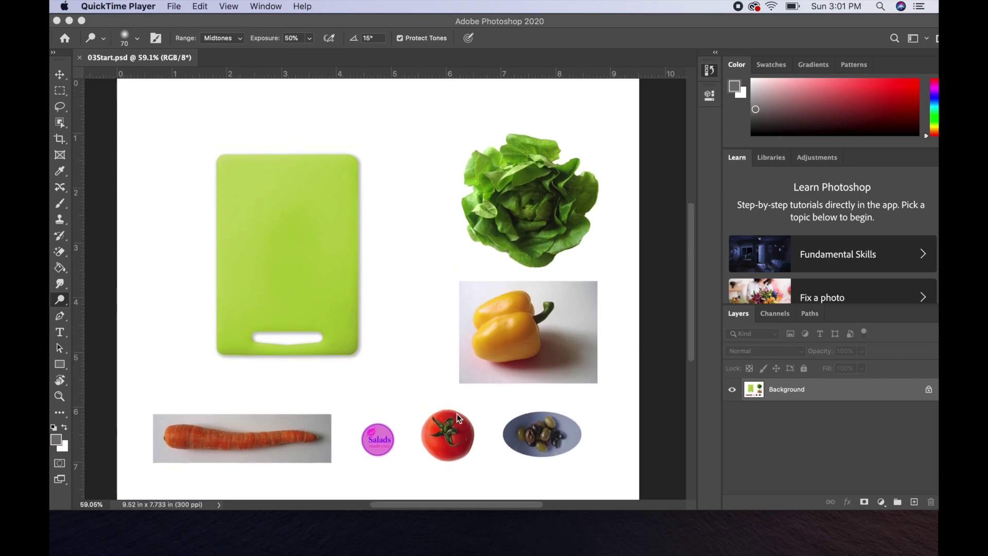
left_click(261, 31)
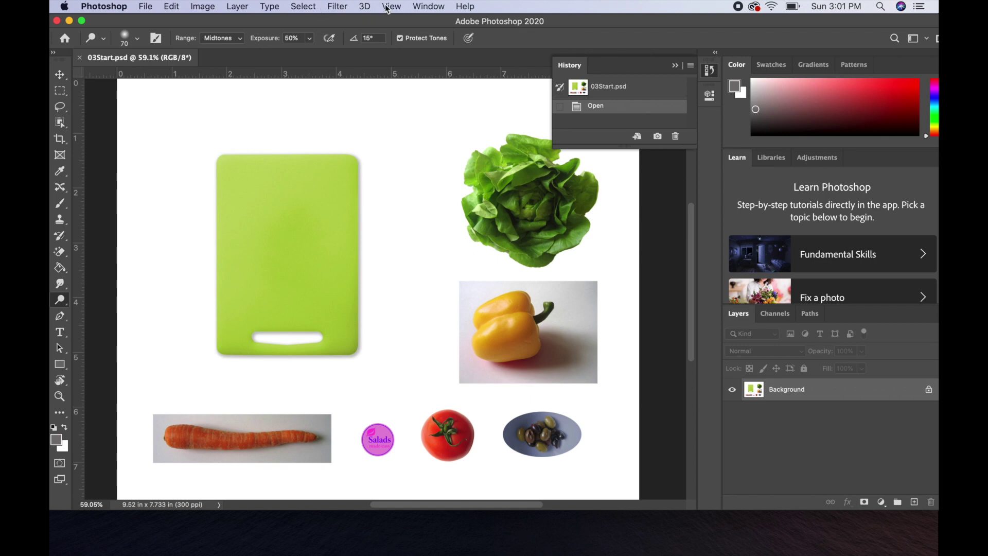
left_click(390, 6)
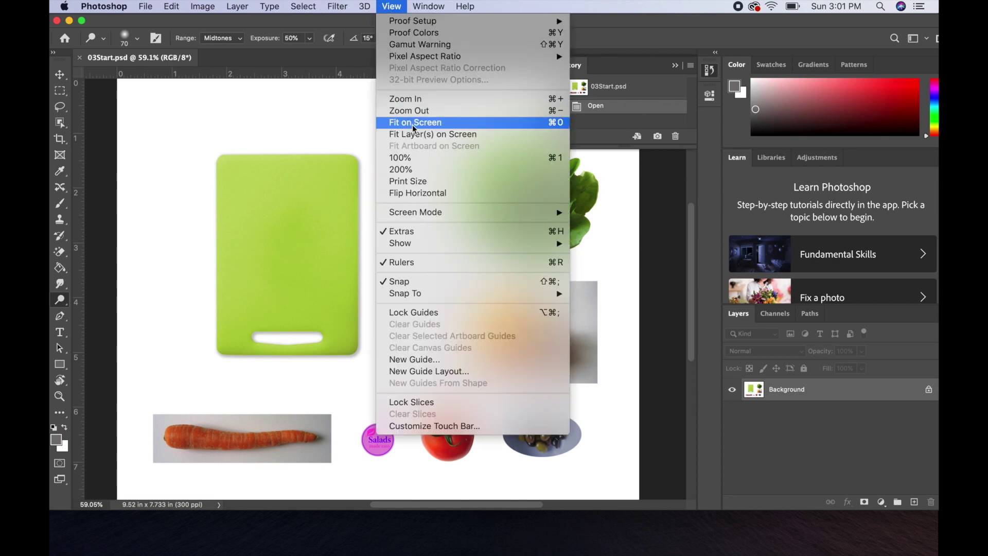
left_click(348, 125)
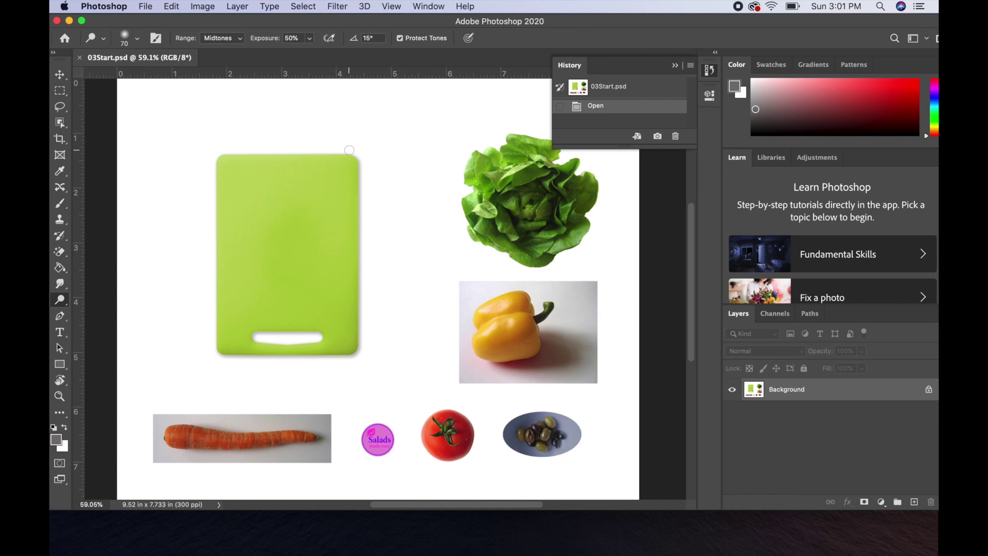
Draw a rectangular marquee selection around the whole tomato, leaving a small white margin on every side
key("super+1")
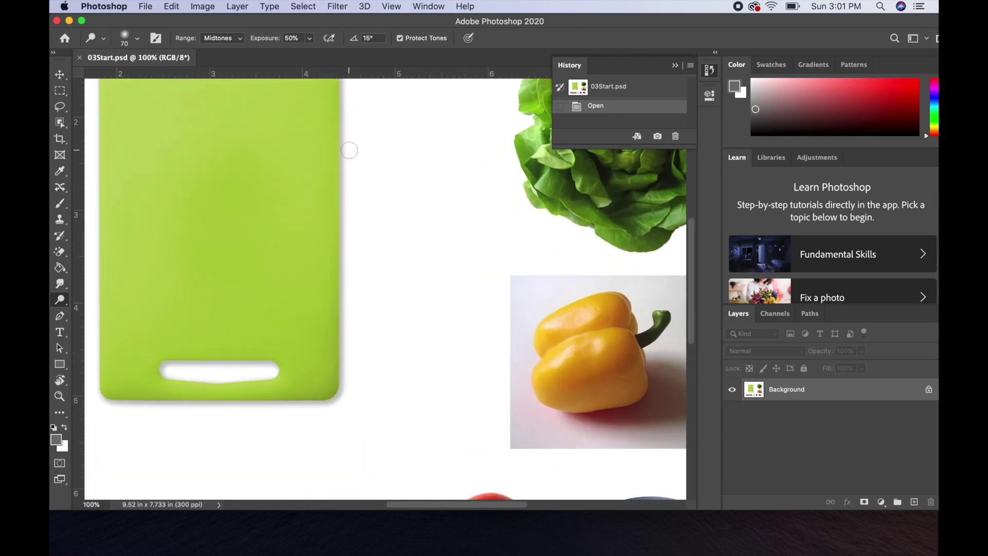
left_click_drag(692, 288, 691, 329)
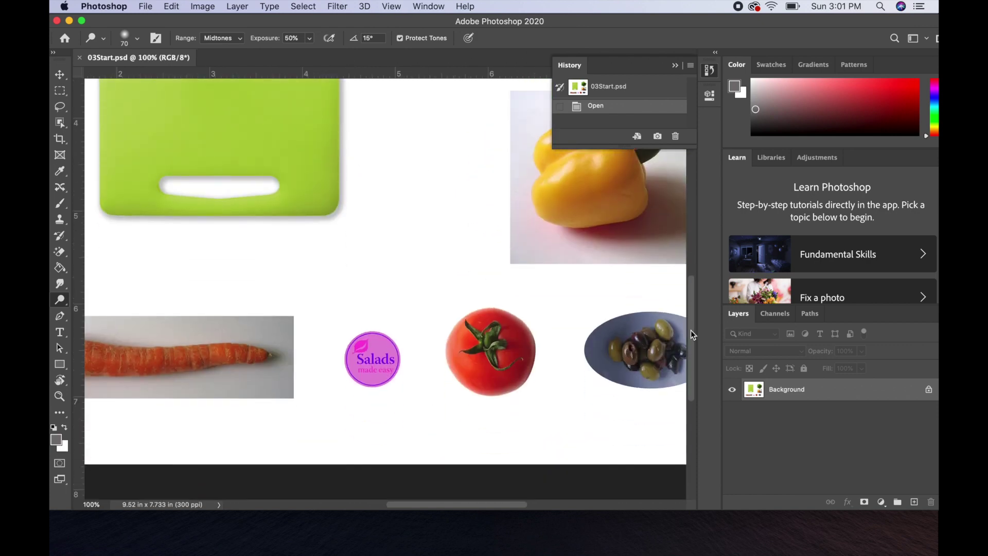
left_click_drag(450, 505, 489, 505)
key("super+equal")
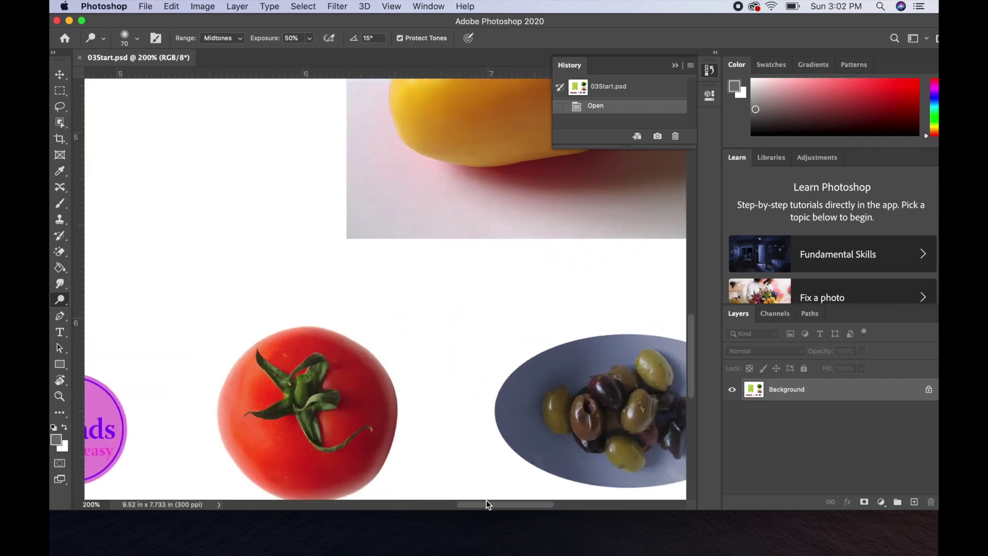
left_click_drag(690, 376, 693, 404)
left_click_drag(544, 505, 533, 505)
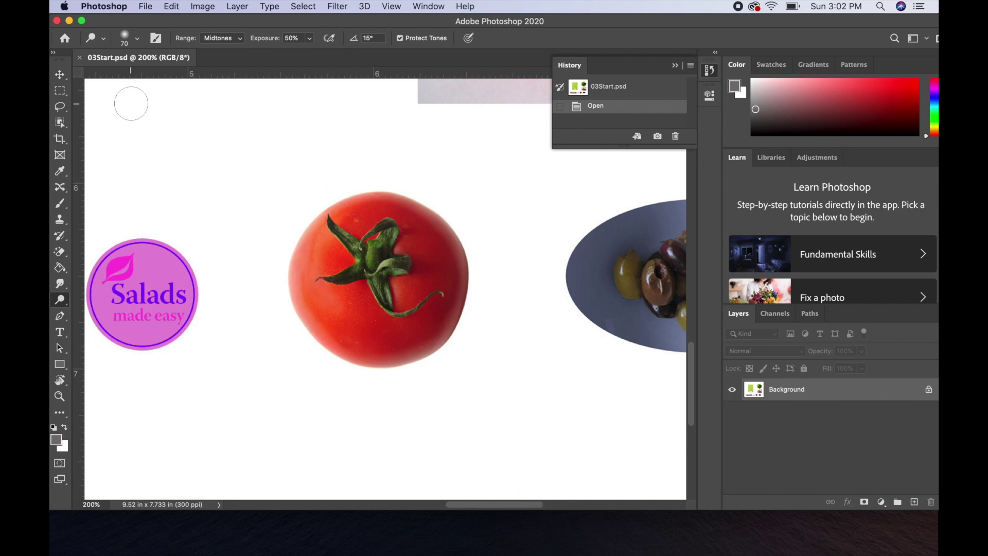
left_click(60, 92)
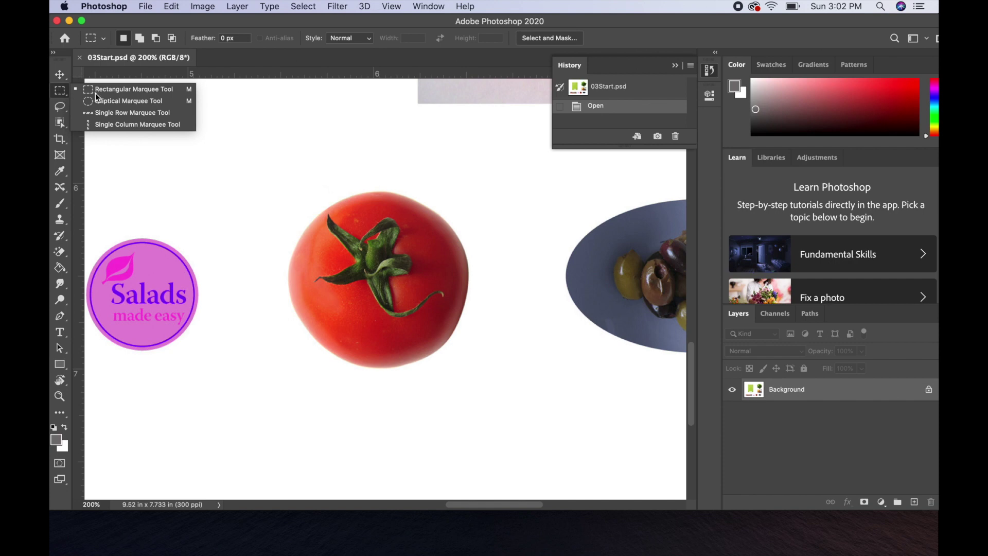
left_click(100, 91)
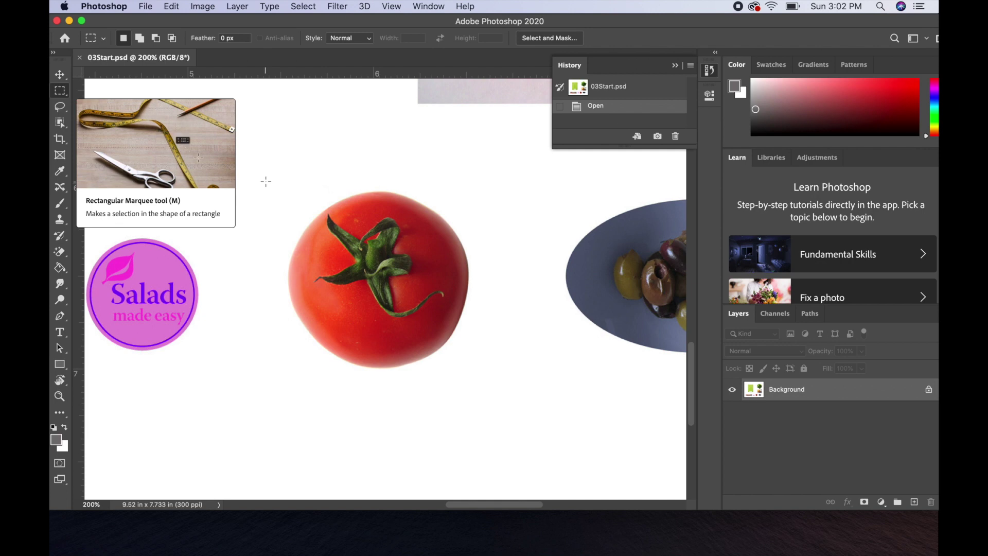
left_click_drag(267, 181, 495, 386)
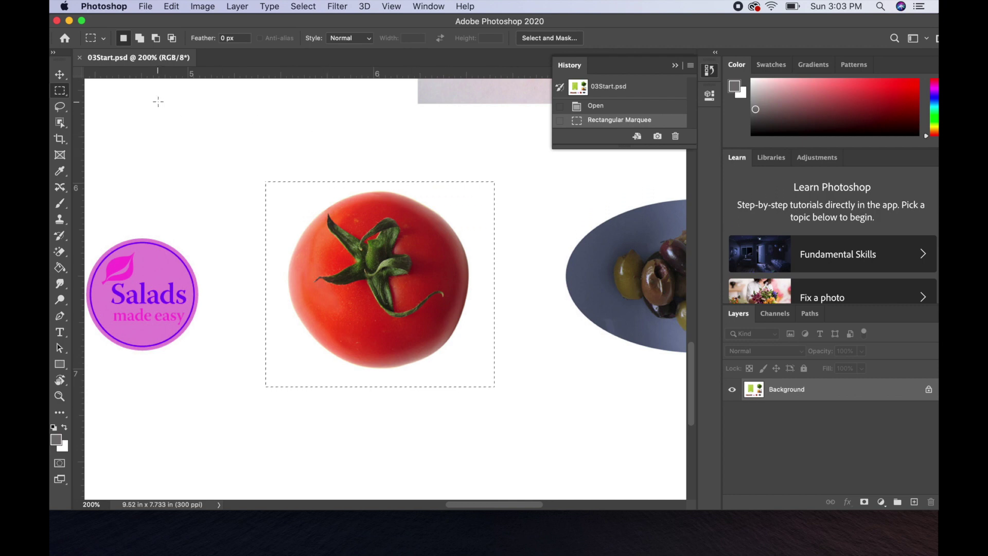
Subtract the white background around the tomato from the rectangular selection with the Magic Wand tool at tolerance 32
left_click(62, 109)
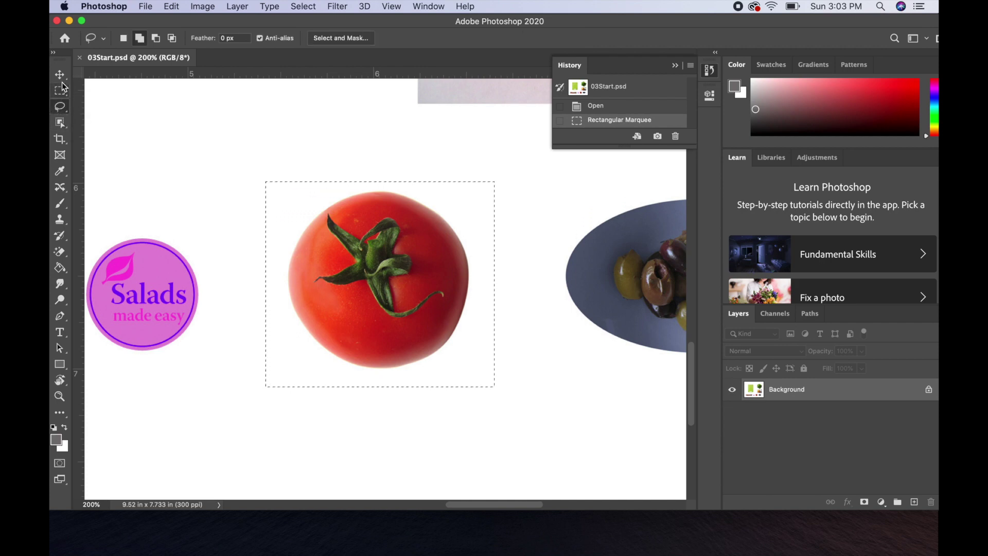
left_click(66, 126)
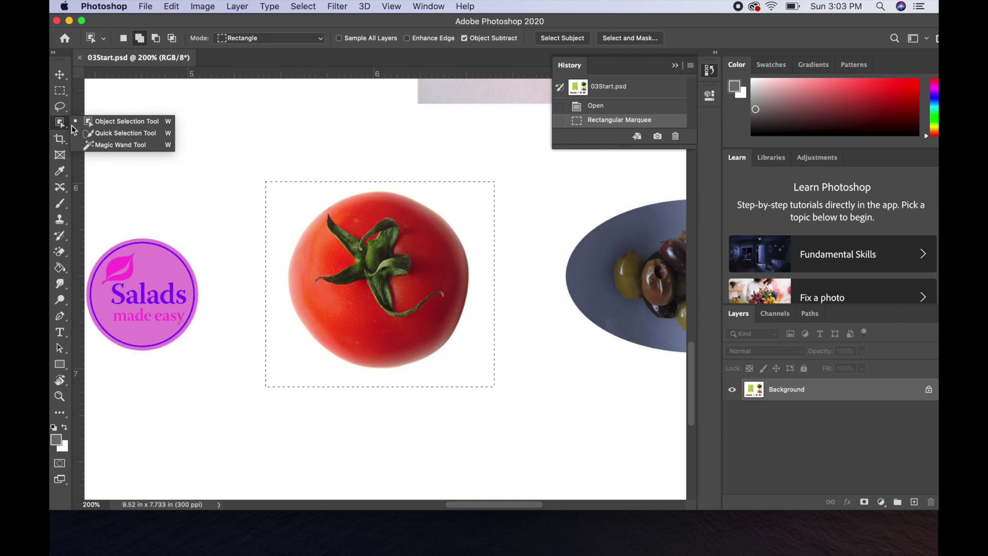
left_click(105, 146)
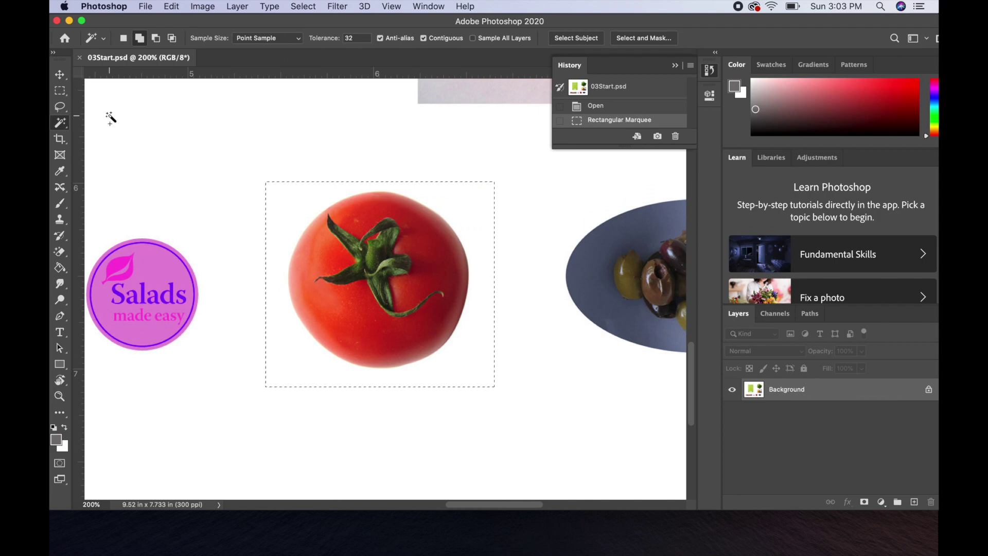
left_click(156, 40)
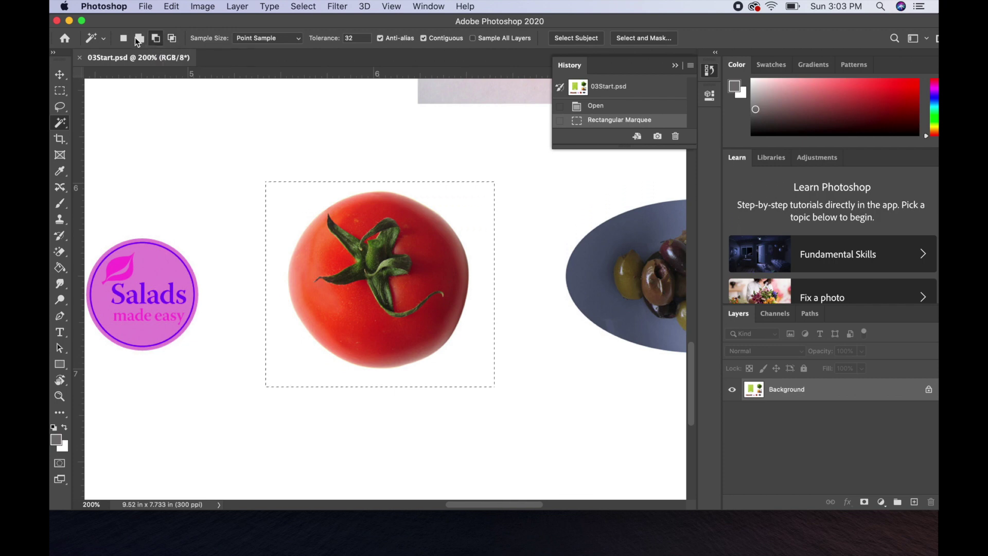
left_click(156, 40)
left_click(156, 39)
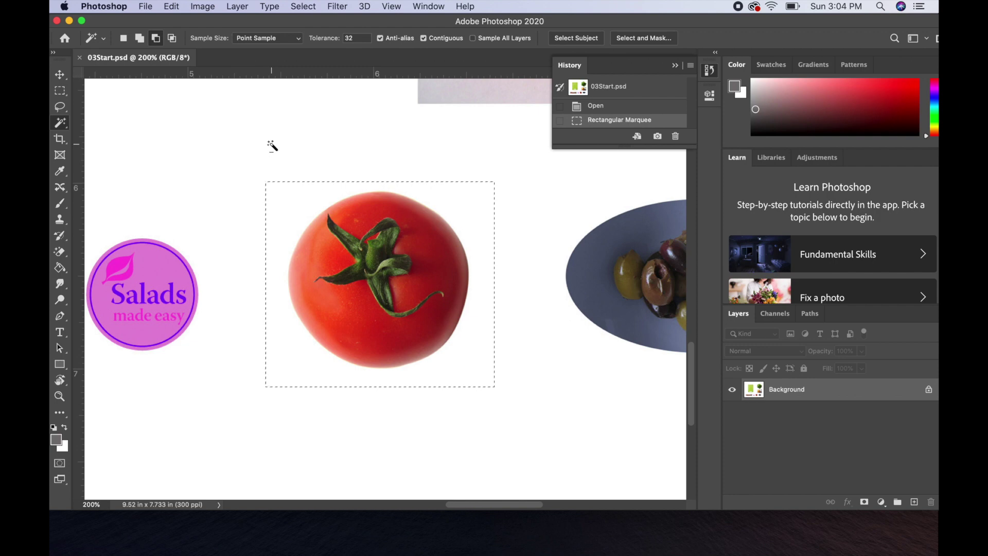
left_click(290, 202)
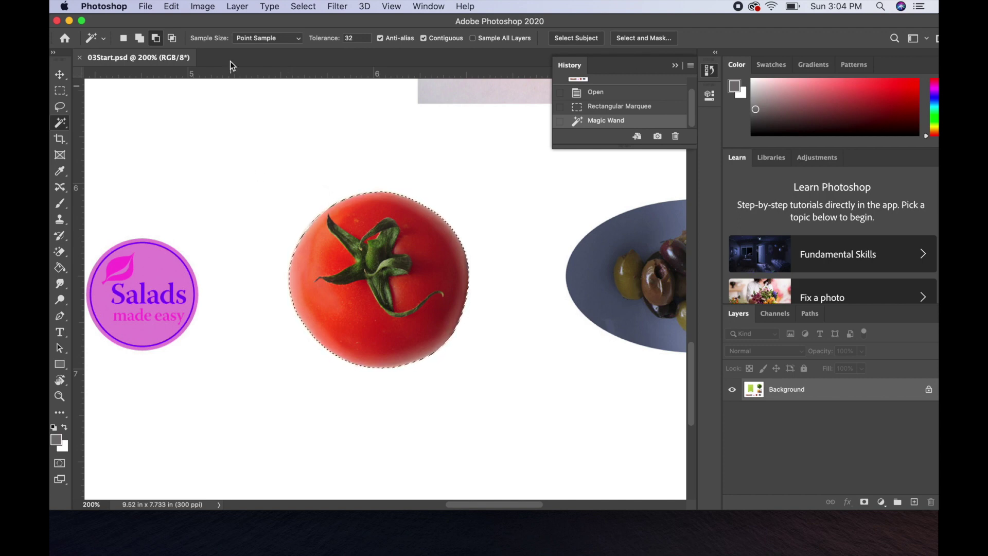
Move the selected tomato onto the right side of the green cutting board, above its middle, and deselect it
left_click(302, 7)
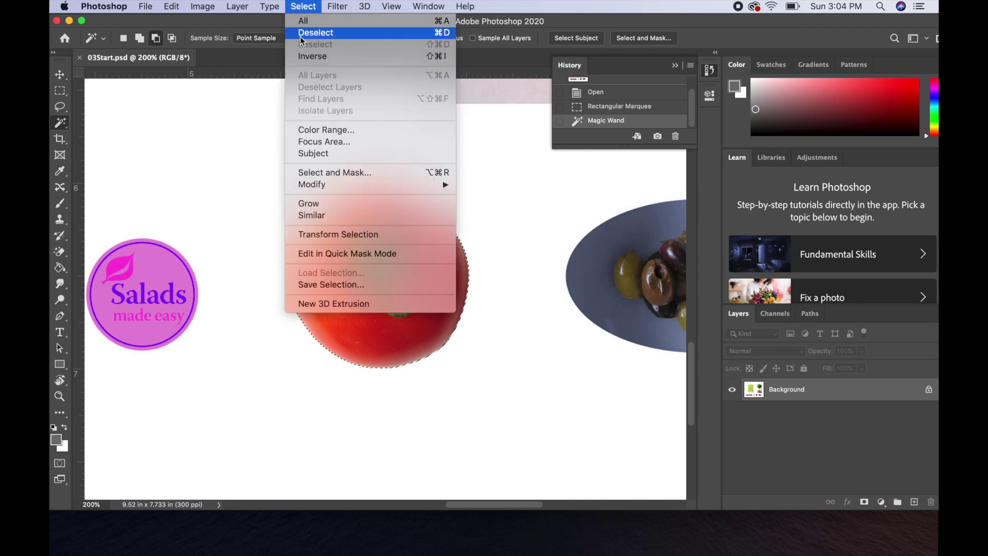
left_click(304, 7)
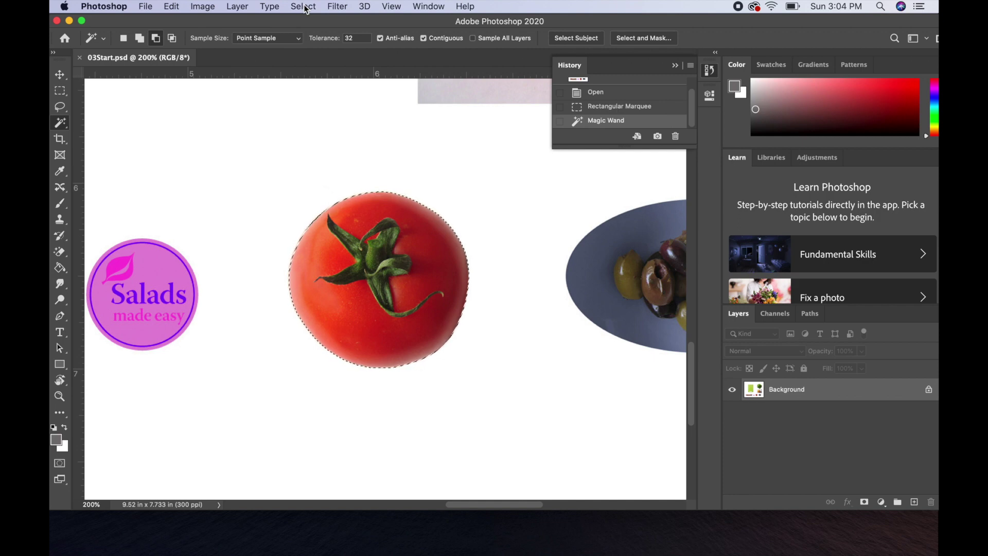
key("super+0")
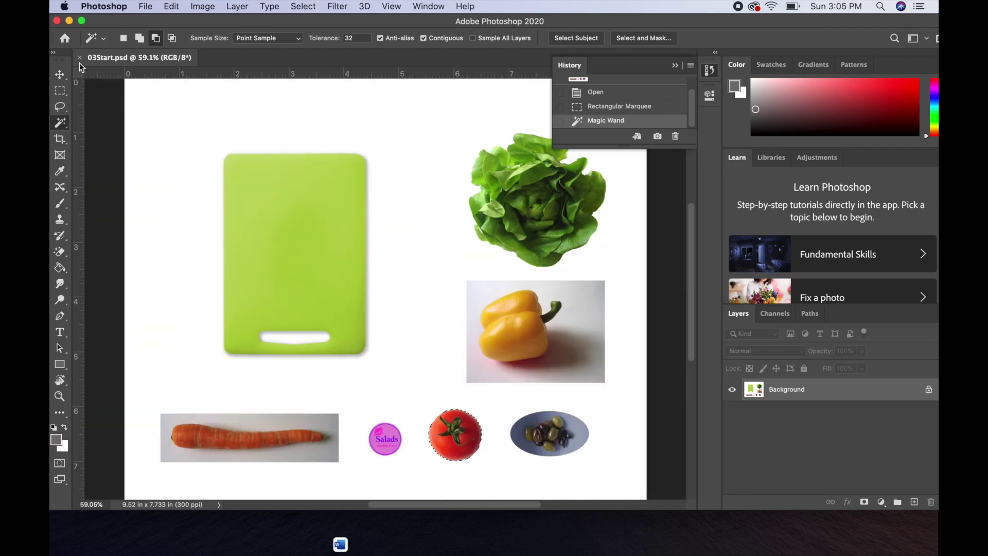
left_click(60, 75)
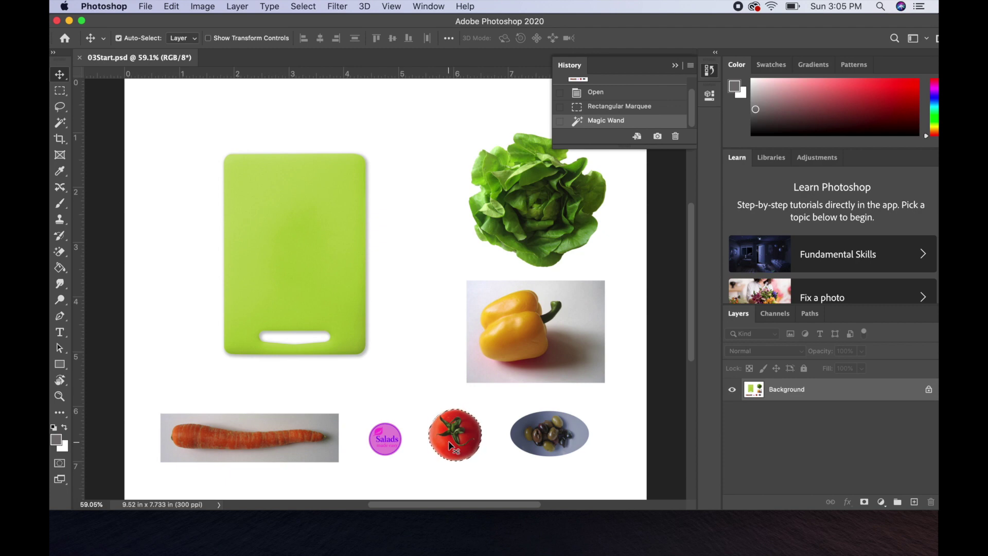
left_click_drag(449, 441, 323, 239)
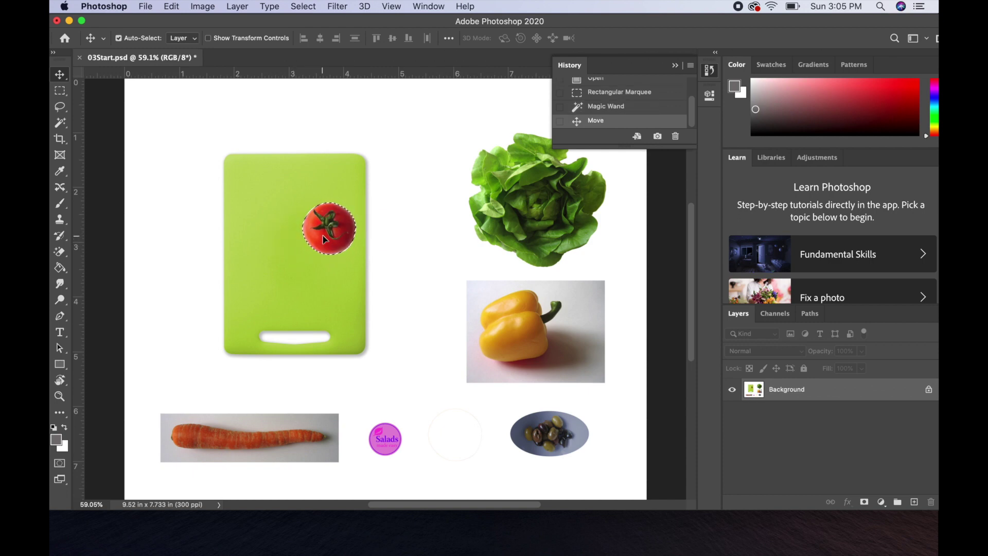
key("super+d")
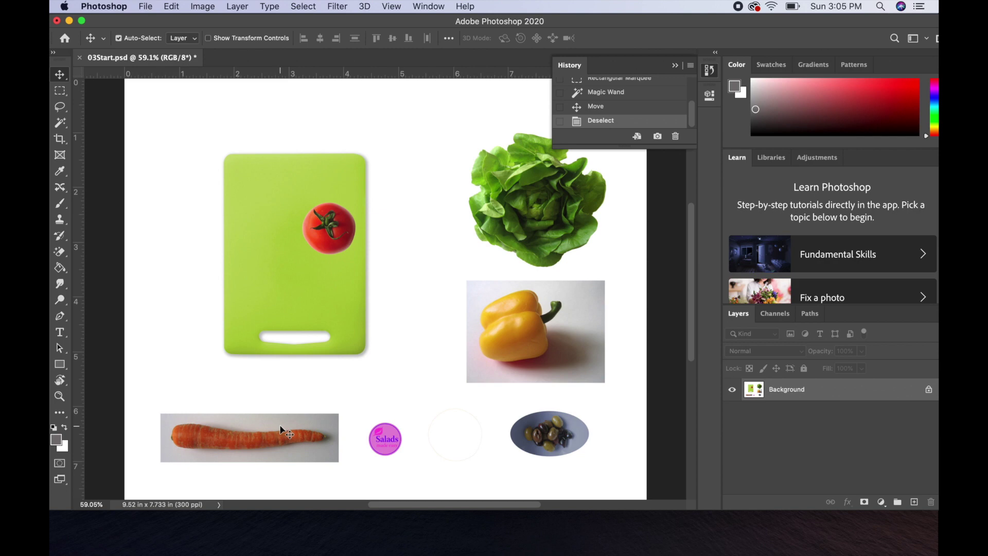
Bring the carrot photo into close view at 200% zoom
key("super")
key("super+equal")
key("super+equal")
key("super+equal")
key("super+equal")
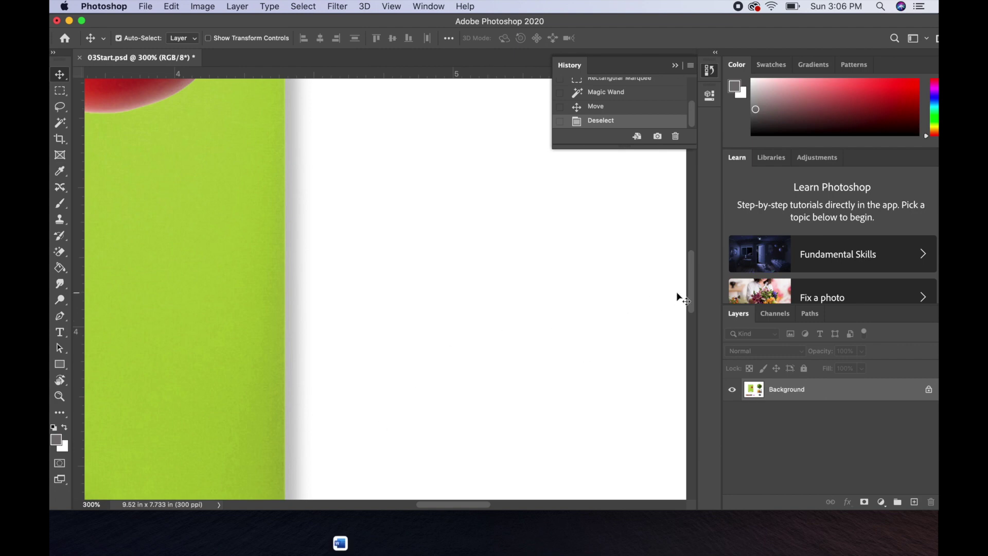
left_click_drag(693, 295, 694, 339)
left_click_drag(420, 505, 386, 517)
left_click_drag(690, 340, 689, 399)
left_click_drag(437, 505, 390, 507)
key("super+minus")
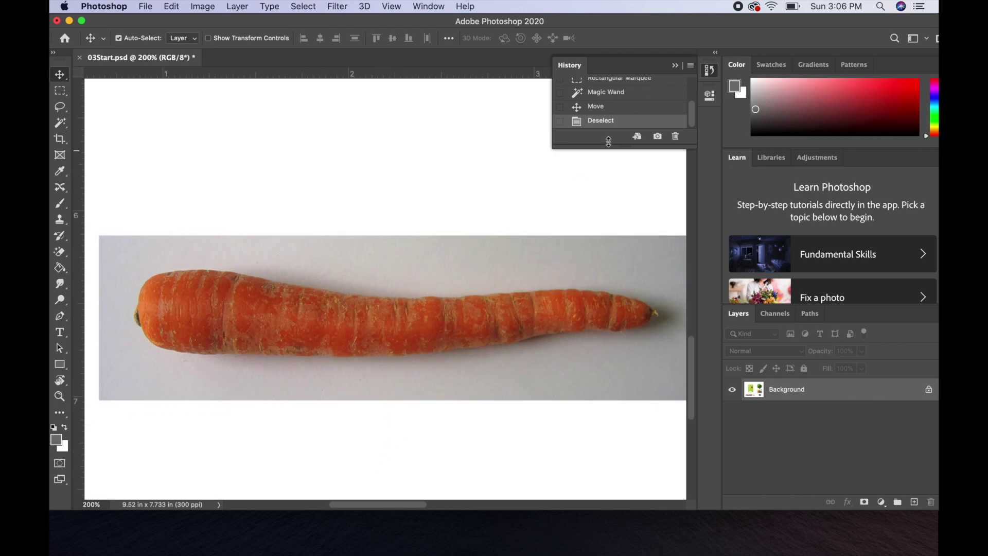
left_click(675, 68)
left_click(709, 73)
left_click(675, 67)
left_click(708, 72)
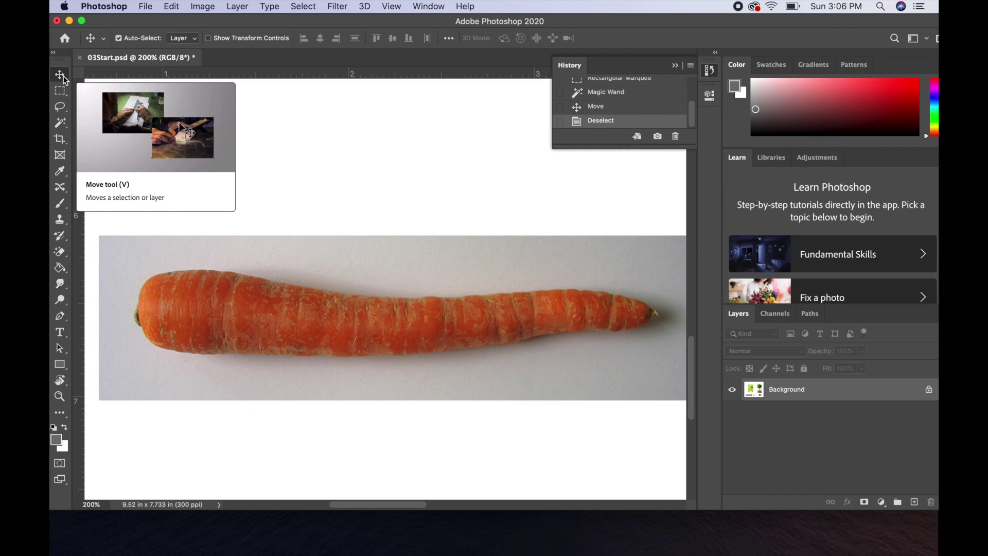
Try to outline the carrot freehand with the Lasso tool, and revert to the state before that selection
left_click(62, 108)
left_click(96, 106)
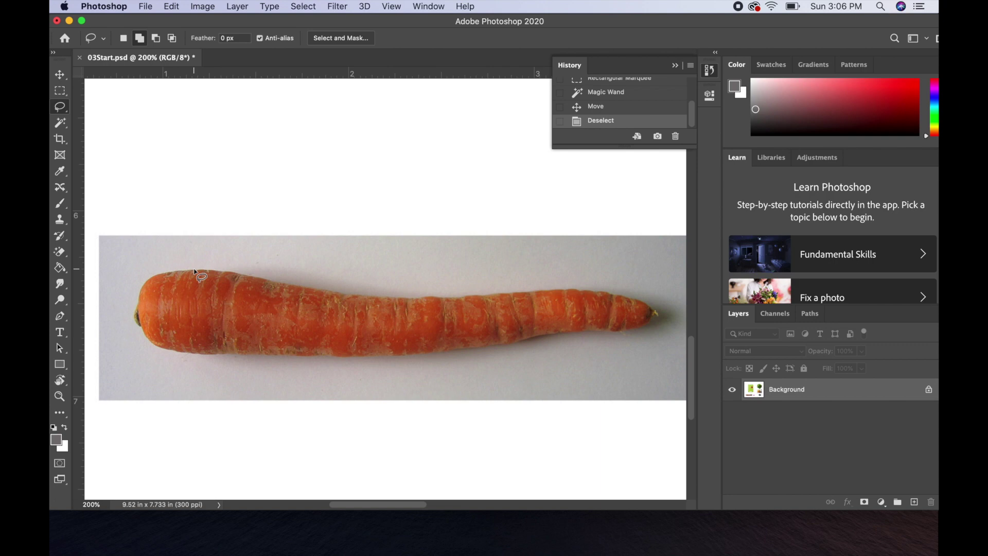
mouse_move(194, 270)
left_mouse_down()
mouse_move(143, 283)
mouse_move(138, 325)
mouse_move(157, 344)
mouse_move(206, 352)
mouse_move(452, 355)
mouse_move(648, 327)
mouse_move(662, 311)
mouse_move(600, 291)
mouse_move(412, 299)
mouse_move(195, 271)
left_mouse_up()
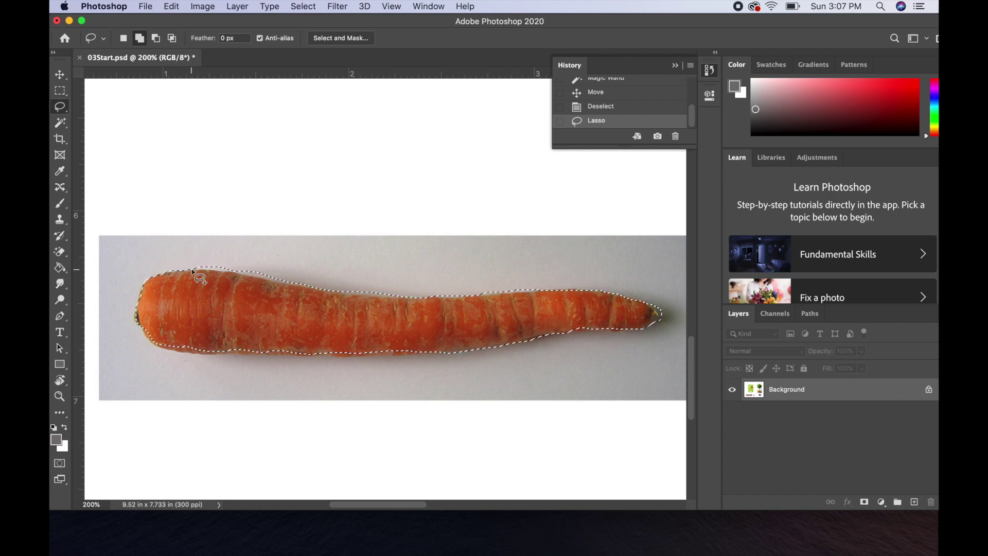
left_click(600, 108)
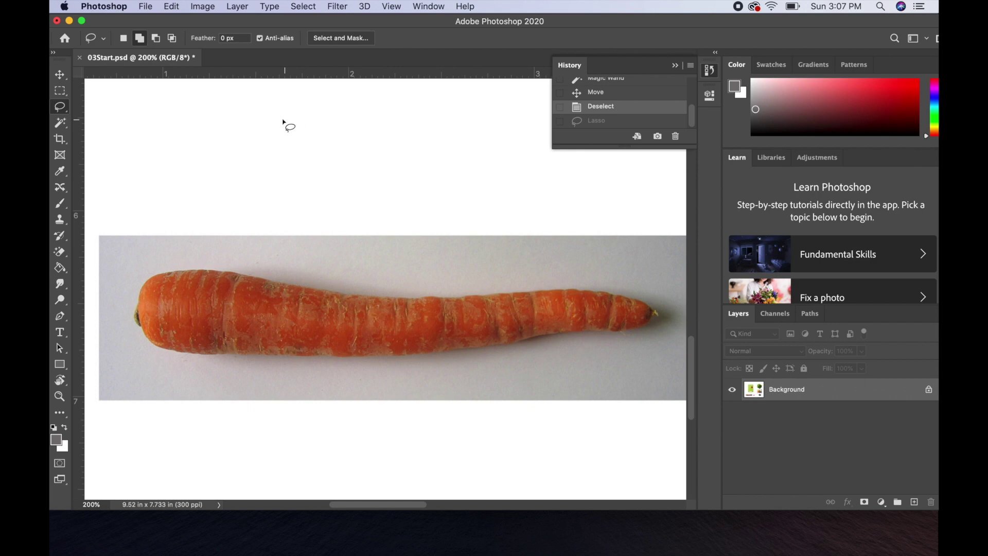
Trace the whole carrot outline with the Magnetic Lasso tool and close it into a selection
left_click(66, 109)
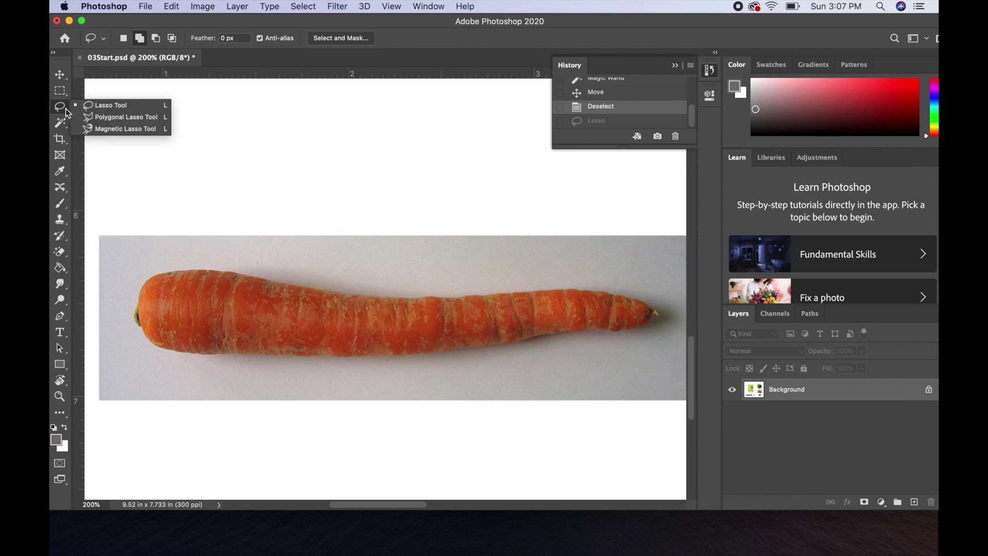
left_click(135, 129)
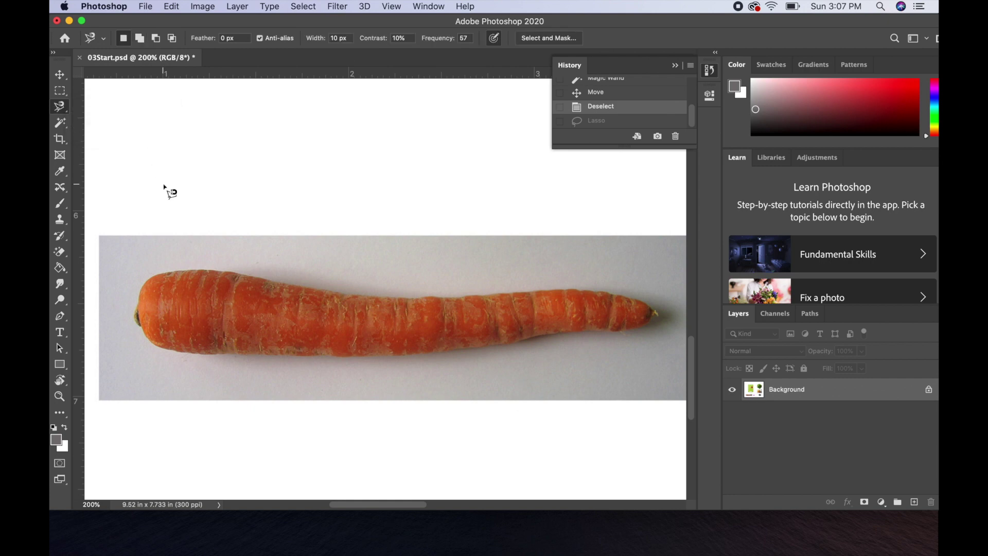
left_click(168, 271)
mouse_move(168, 271)
left_mouse_down()
mouse_move(146, 284)
mouse_move(137, 316)
mouse_move(163, 351)
mouse_move(343, 358)
left_mouse_up()
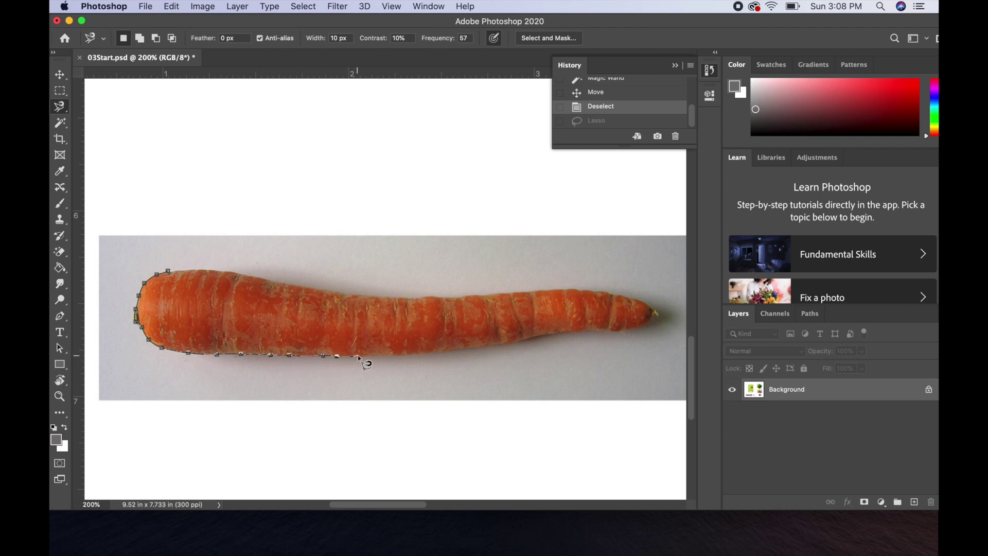
left_click_drag(376, 355, 425, 352)
left_click_drag(481, 349, 531, 339)
left_click(532, 339)
left_click(540, 338)
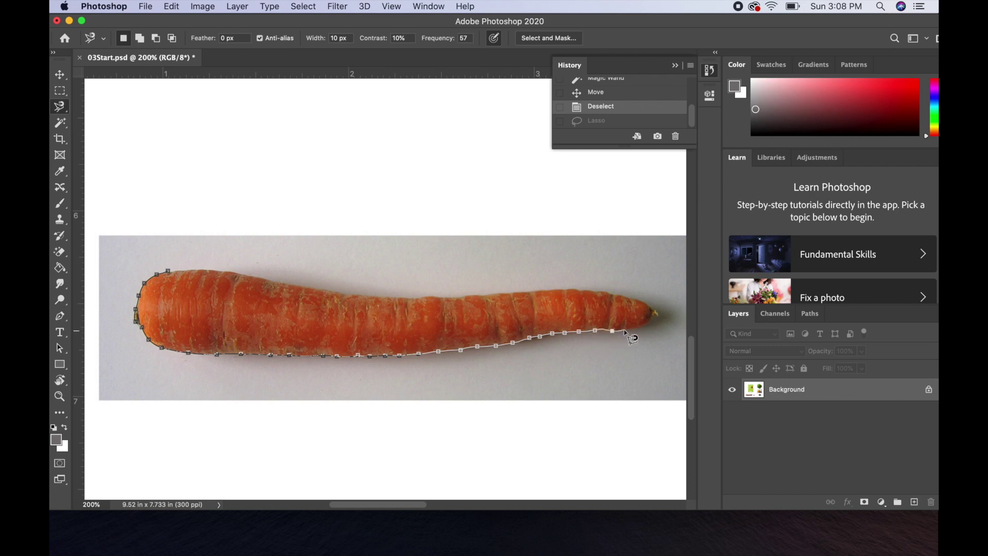
left_click(651, 319)
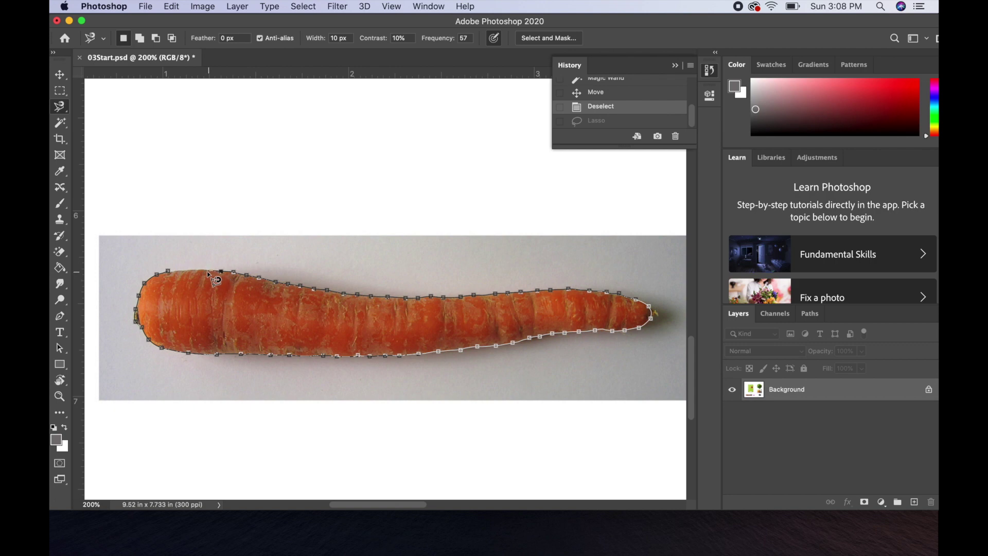
left_click(169, 271)
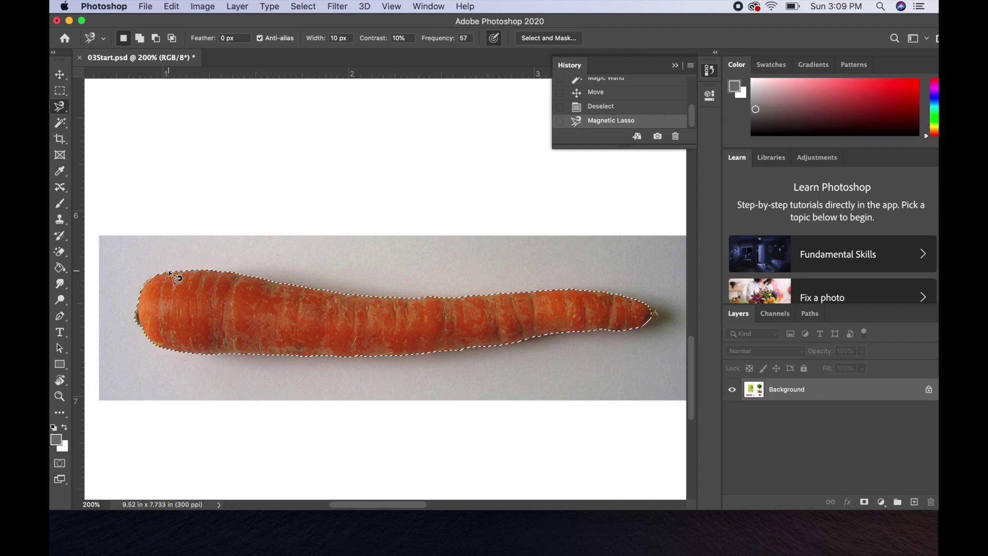
Move the selected carrot onto the lower part of the green cutting board, below the tomato and above the handle hole
key("super+0")
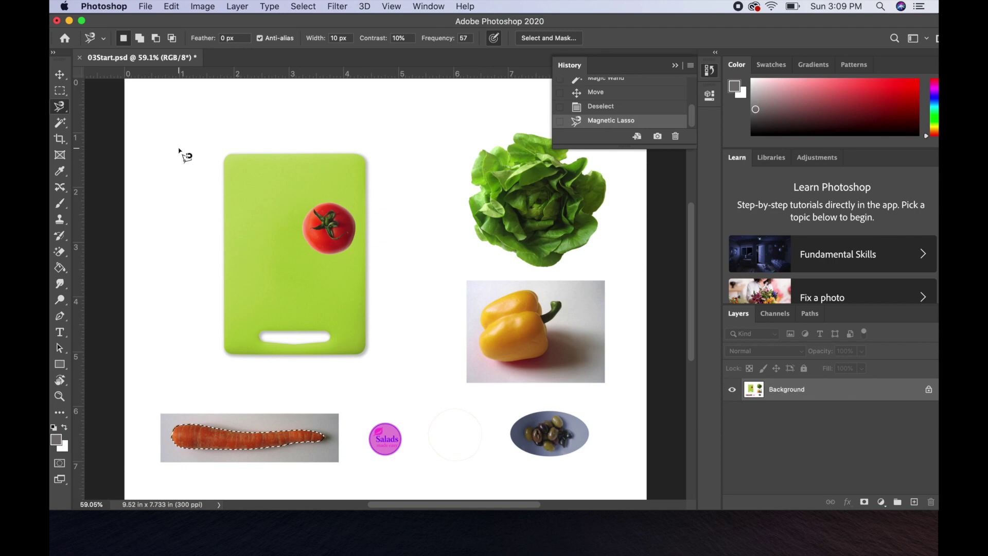
left_click(60, 75)
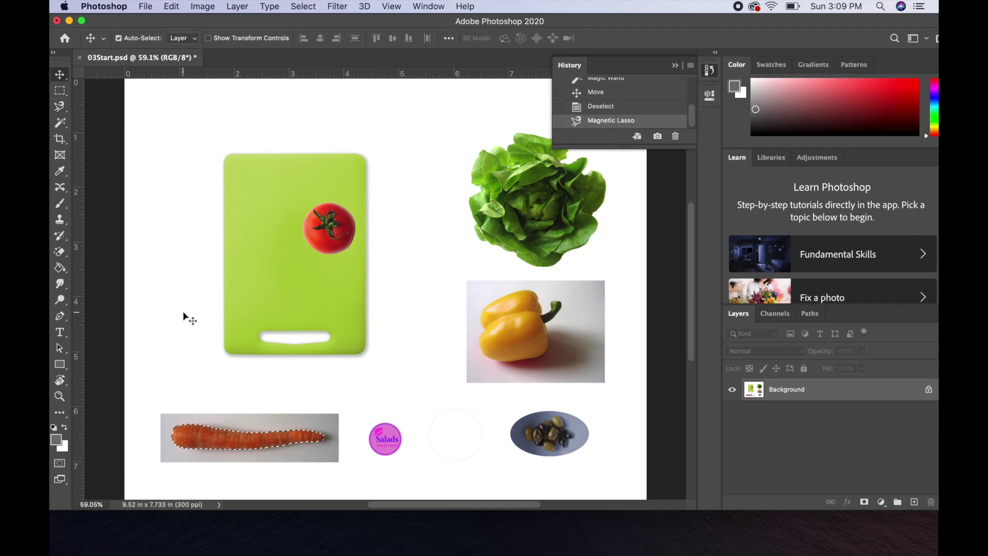
left_click_drag(201, 440, 238, 300)
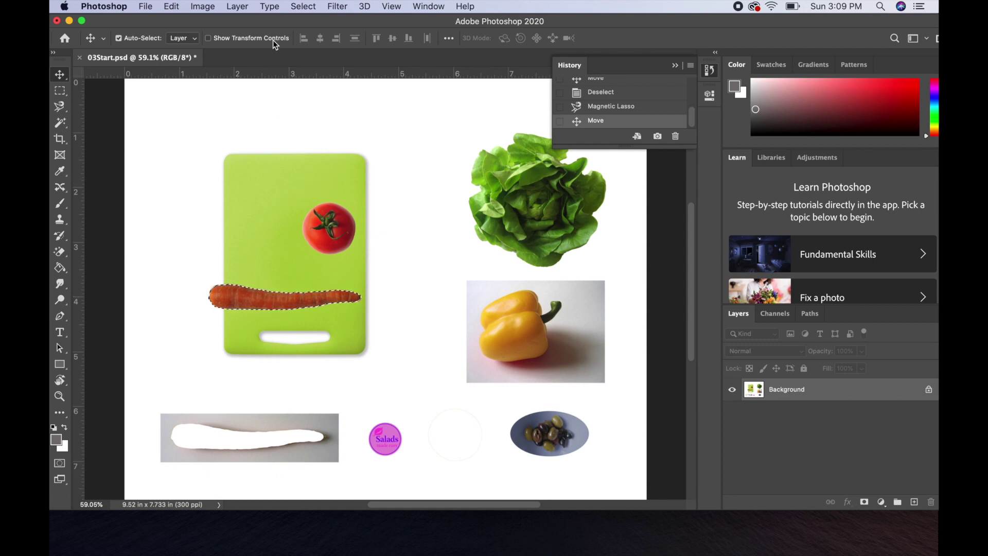
Rotate the carrot about 13 degrees clockwise with Free Transform, apply the transform, and deselect
left_click(172, 6)
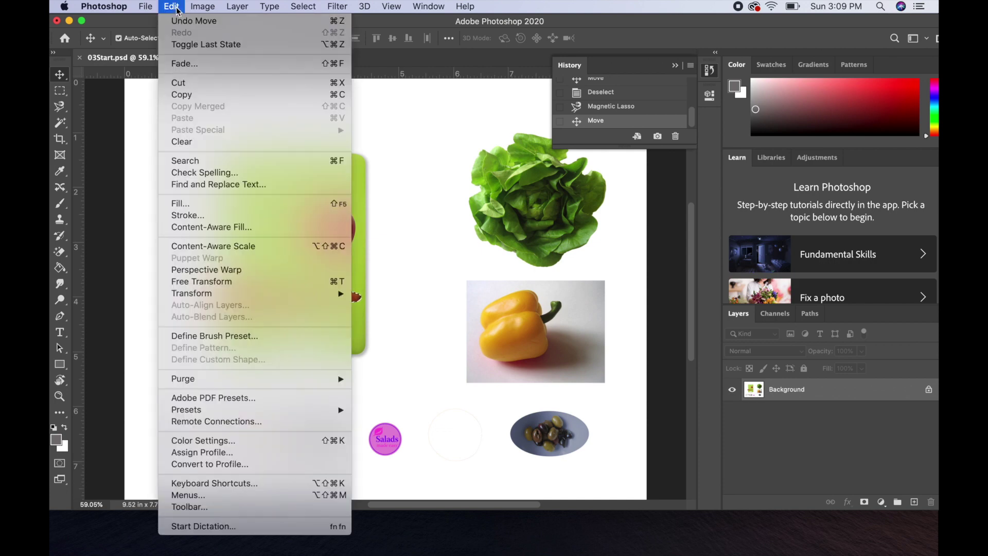
left_click(213, 282)
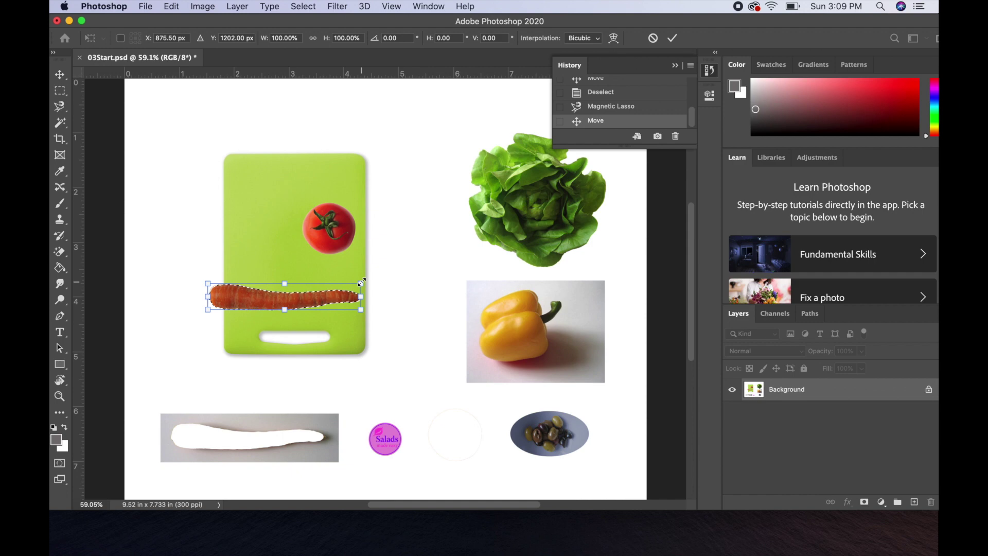
mouse_move(362, 283)
left_mouse_down()
mouse_move(371, 275)
mouse_move(362, 283)
left_mouse_up()
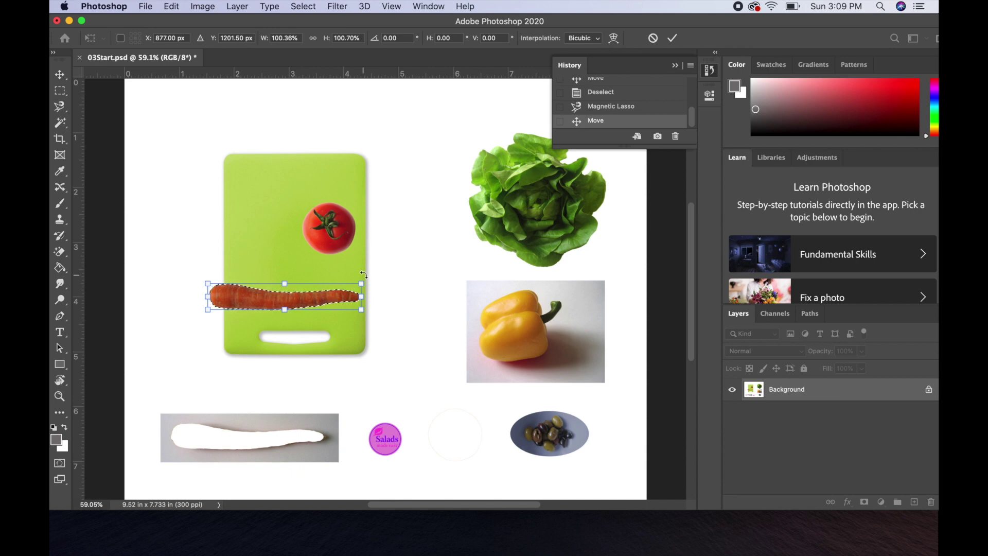
mouse_move(364, 275)
left_mouse_down()
mouse_move(357, 264)
mouse_move(365, 294)
left_mouse_up()
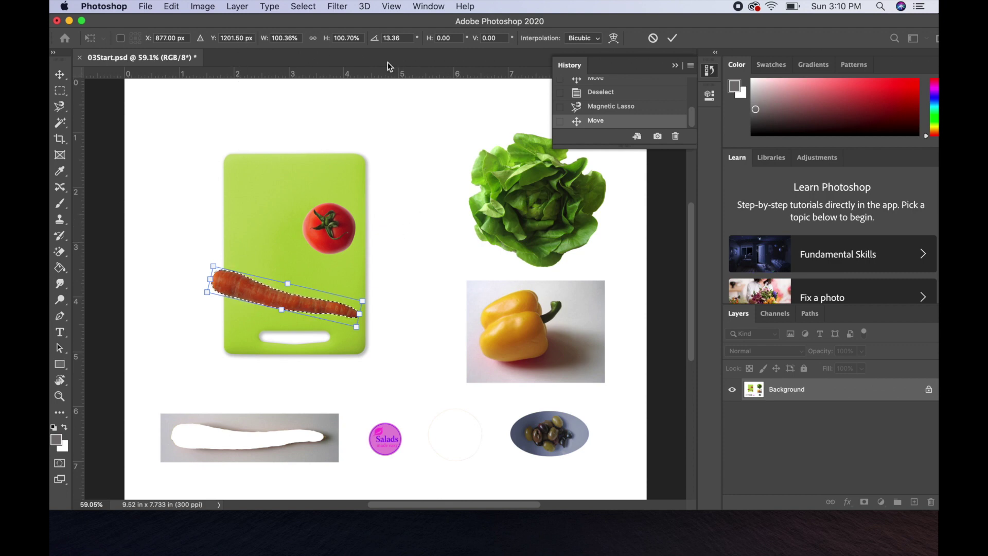
left_click(672, 38)
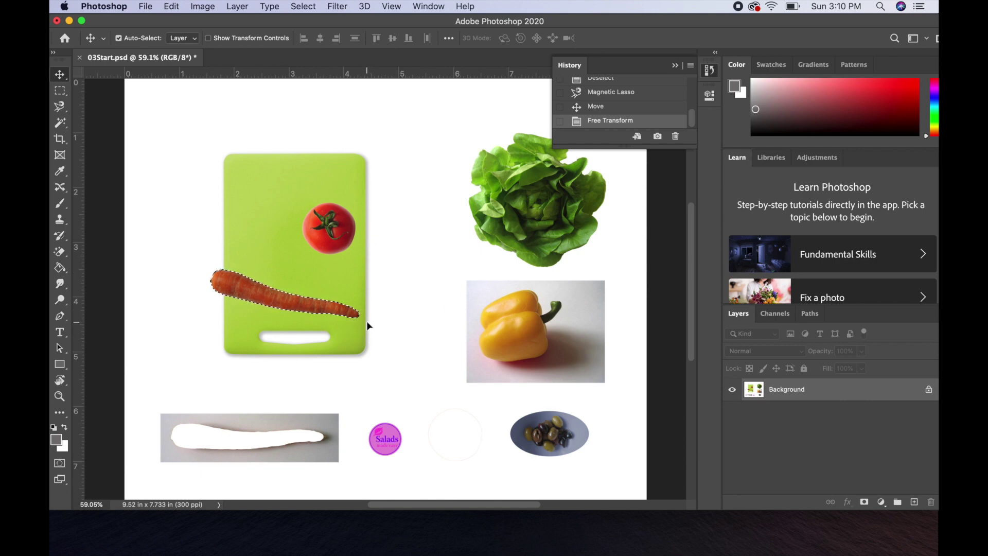
key("super")
key("super+d")
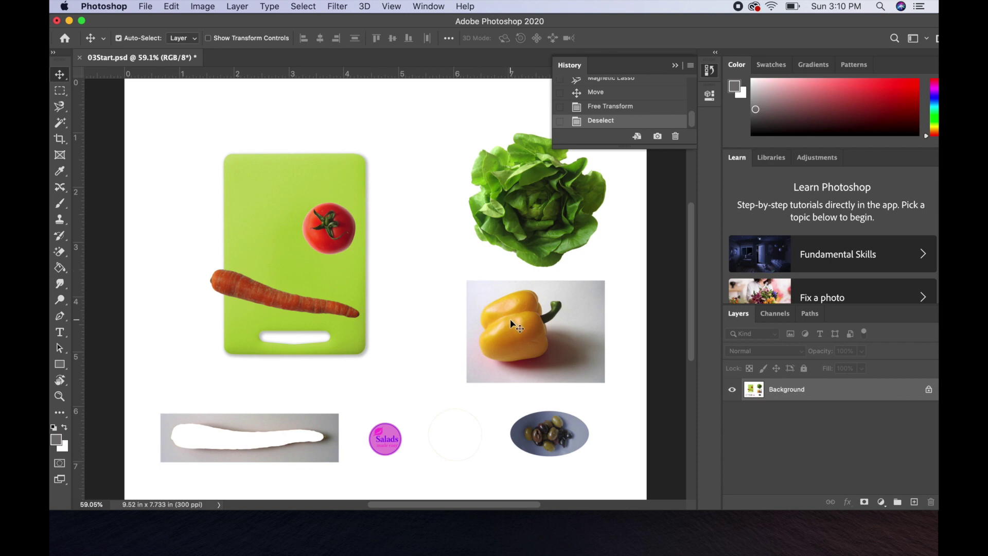
Select the yellow pepper including its stem by tracing its outline at 200% zoom with the Magnetic Lasso tool
key("super+equal")
key("super+equal")
key("super+equal")
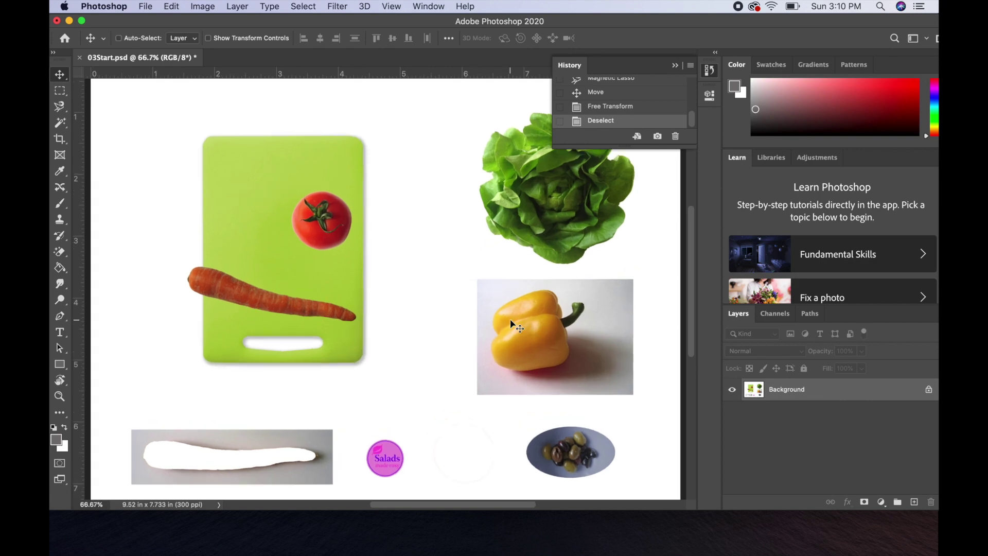
left_click_drag(450, 505, 540, 505)
left_click_drag(691, 302, 690, 333)
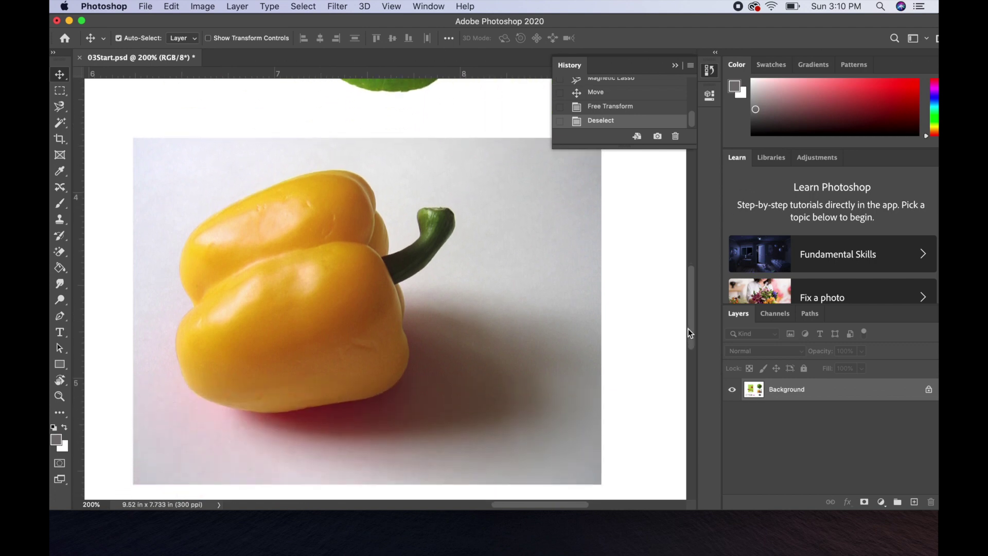
left_click(65, 107)
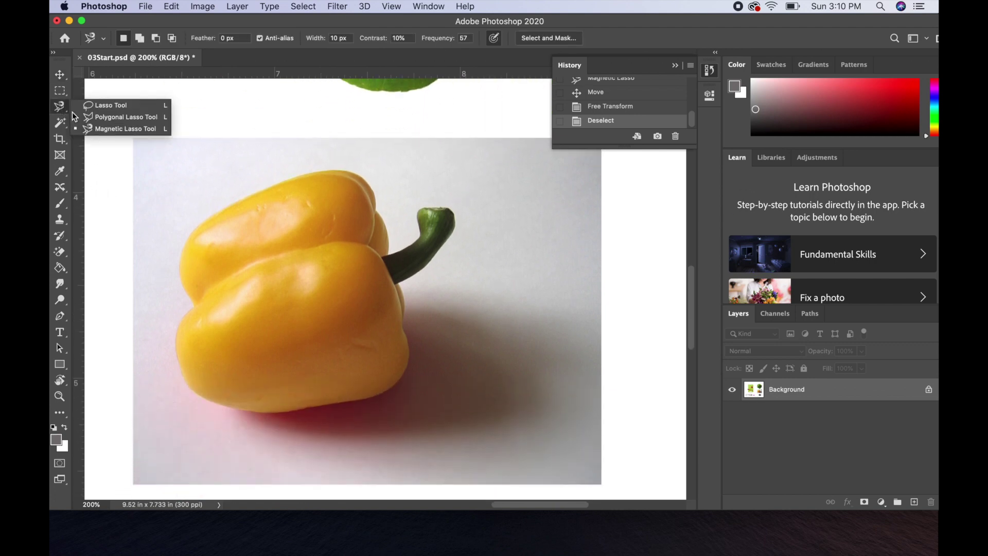
left_click(118, 129)
left_click(240, 198)
key("BackSpace")
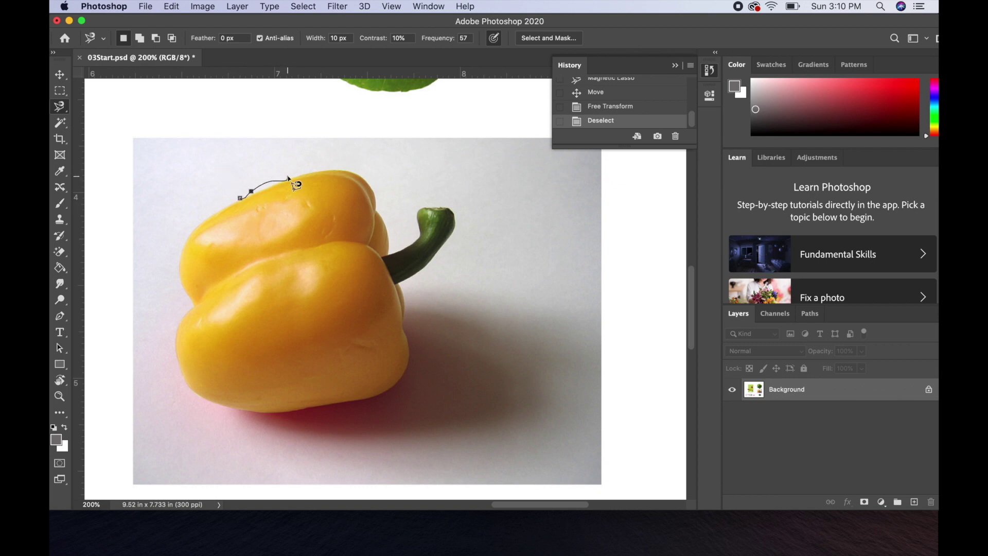
key("BackSpace")
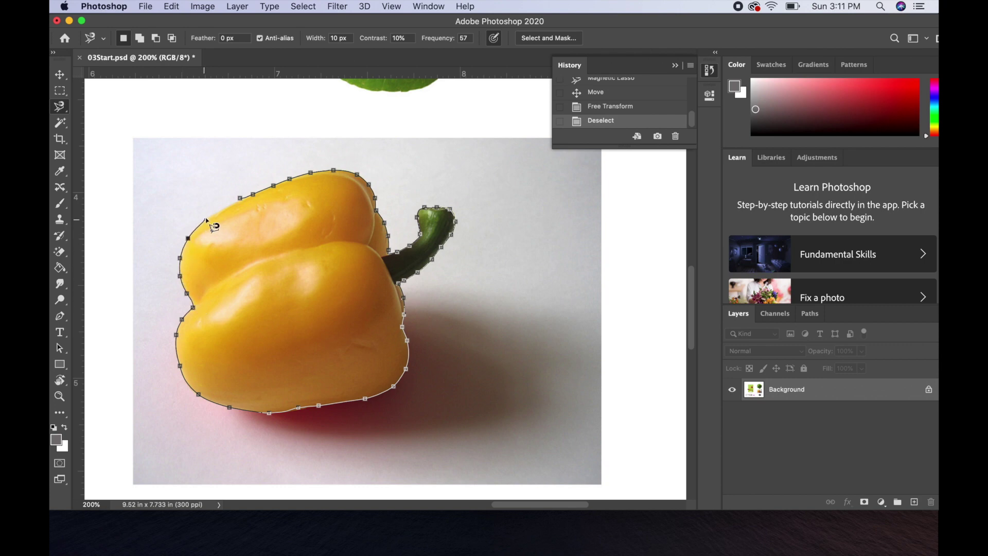
left_click(241, 202)
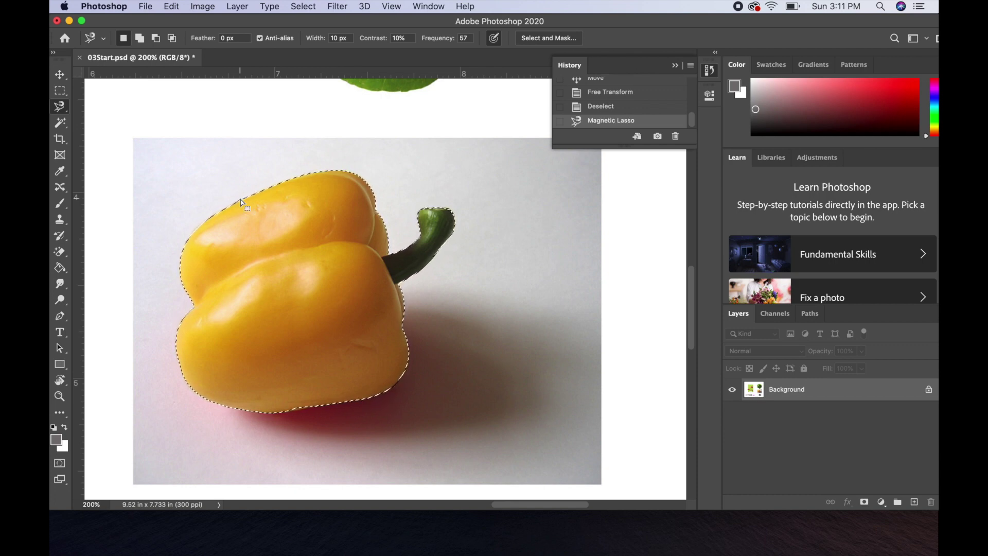
Move the selected pepper onto the upper right corner of the green cutting board, above the tomato, and deselect it
key("super+0")
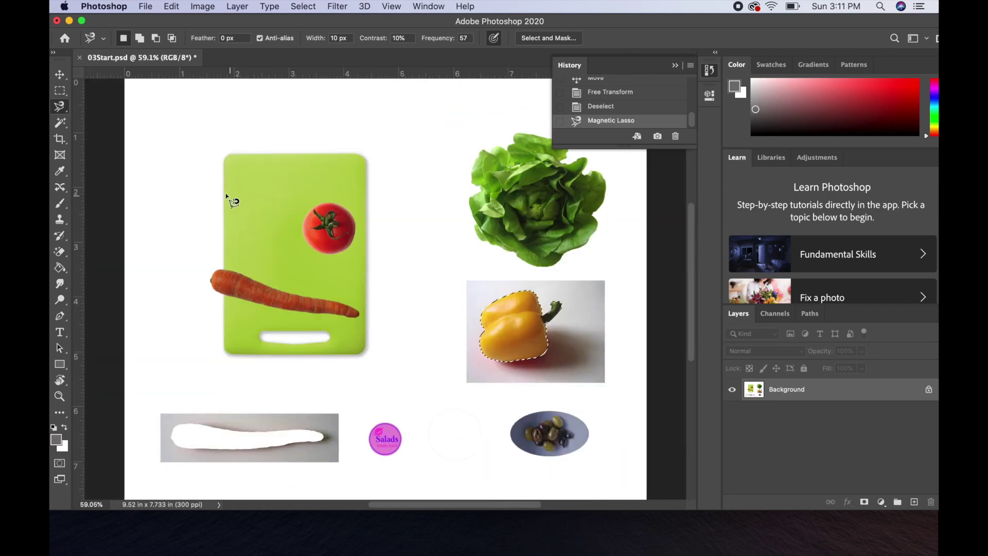
left_click(60, 75)
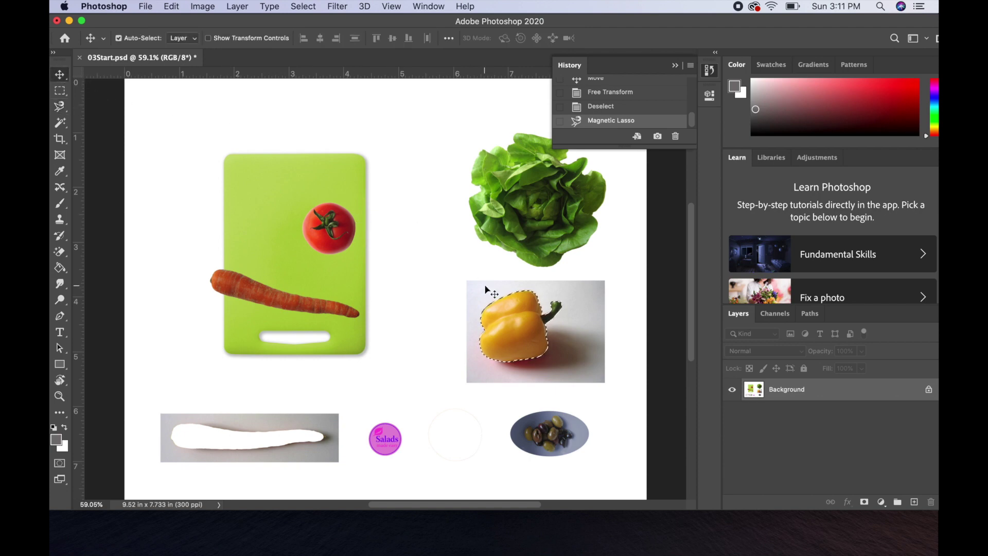
left_click_drag(486, 286, 323, 150)
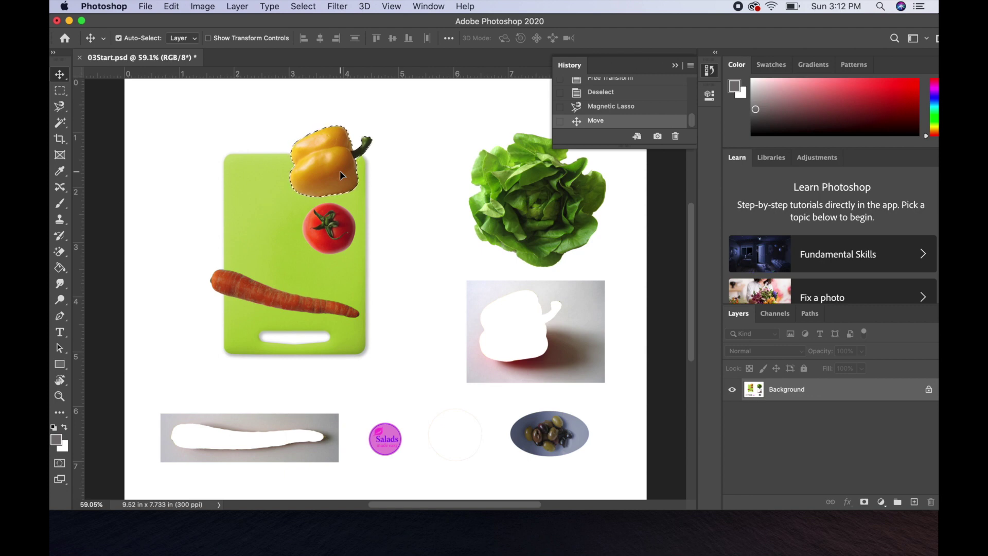
key("super+d")
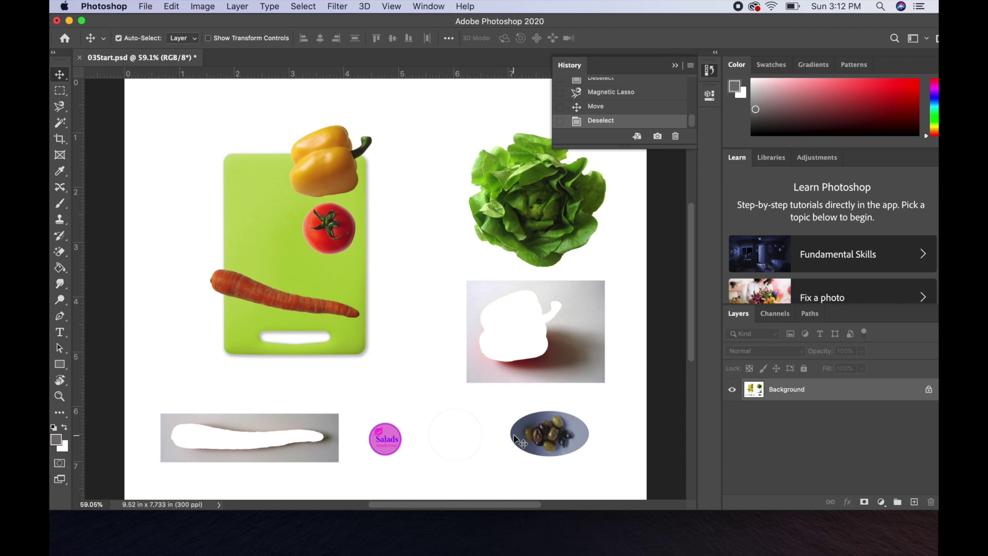
Bring the lettuce into view at 100% zoom and set up the Quick Selection tool with a 50 px brush
key("super+equal")
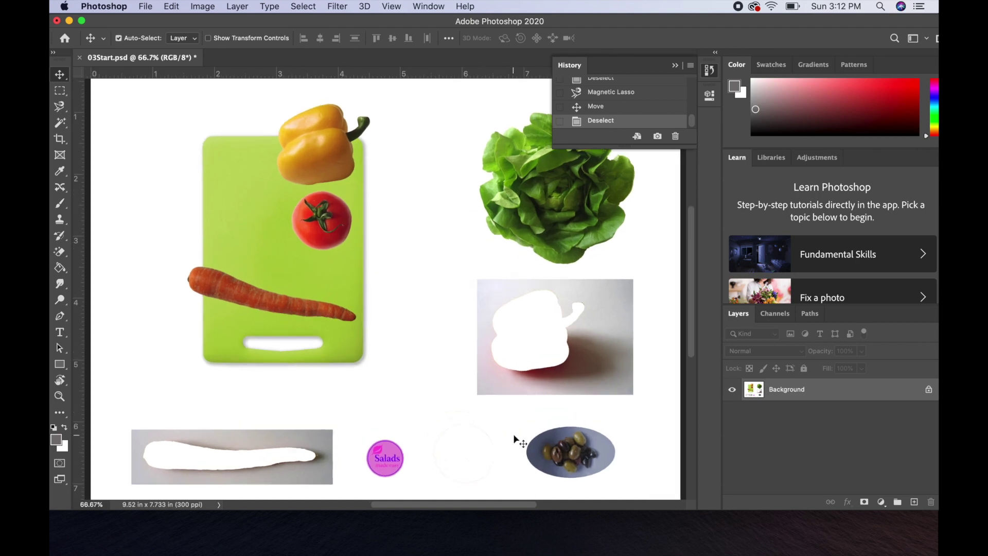
key("super+equal")
left_click_drag(530, 505, 587, 510)
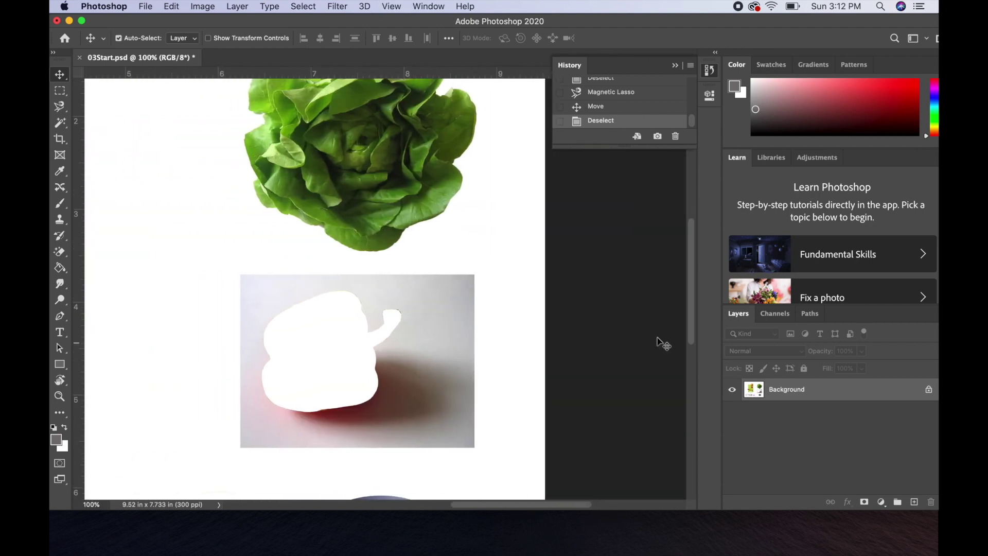
left_click_drag(688, 325, 688, 285)
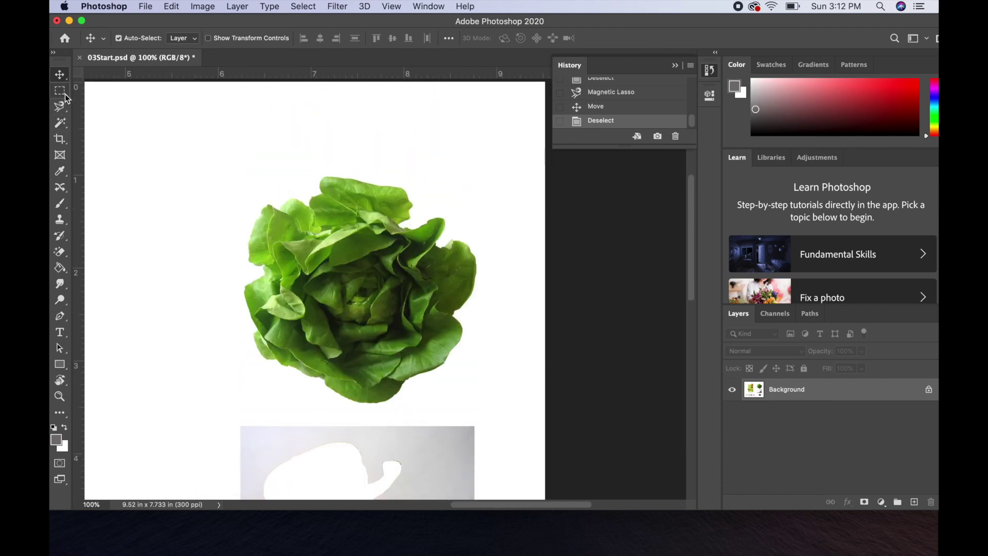
left_click(62, 122)
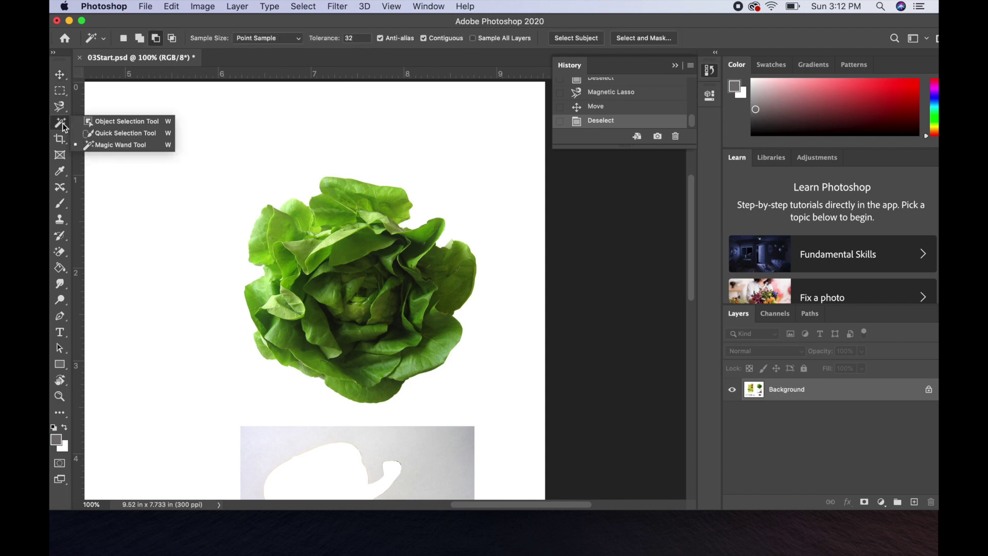
left_click(103, 133)
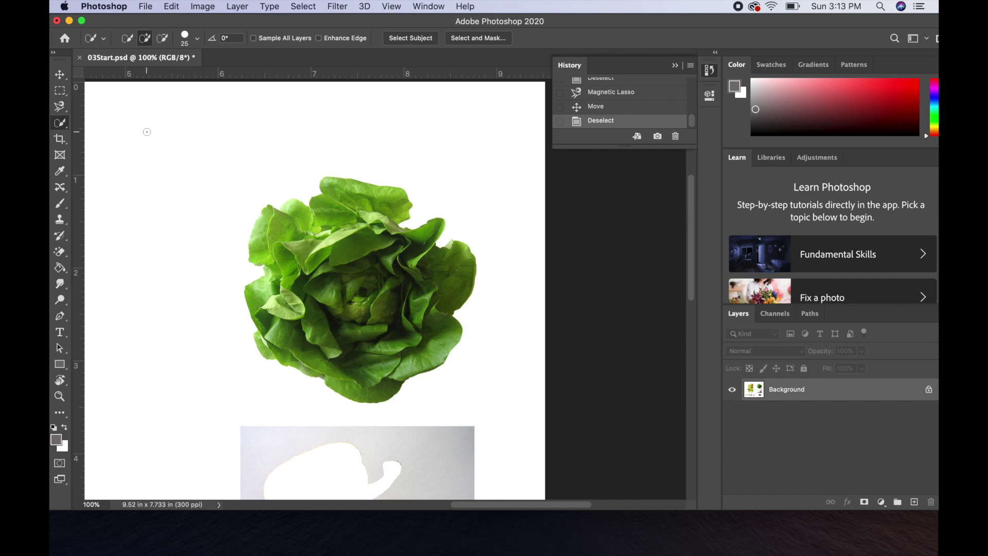
key("bracketleft")
key("bracketright")
key("bracketright")
key("bracketright")
key("bracketright")
Select the lettuce with the Quick Selection tool, clear and repeat the selection, and refine it at the notch on its upper right edge
mouse_move(290, 227)
left_mouse_down()
mouse_move(309, 247)
mouse_move(335, 242)
mouse_move(329, 268)
mouse_move(341, 272)
left_mouse_up()
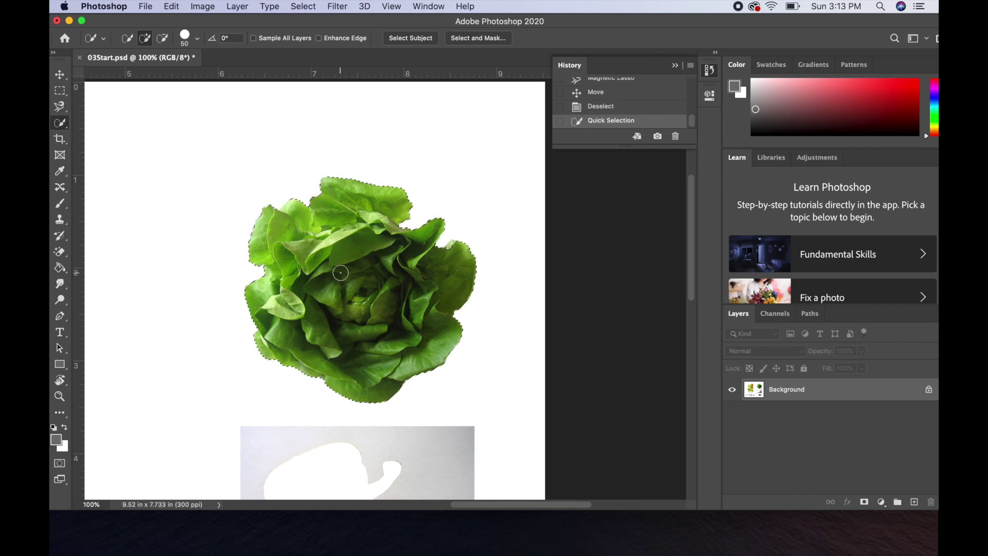
key("super+d")
left_click_drag(354, 267, 364, 289)
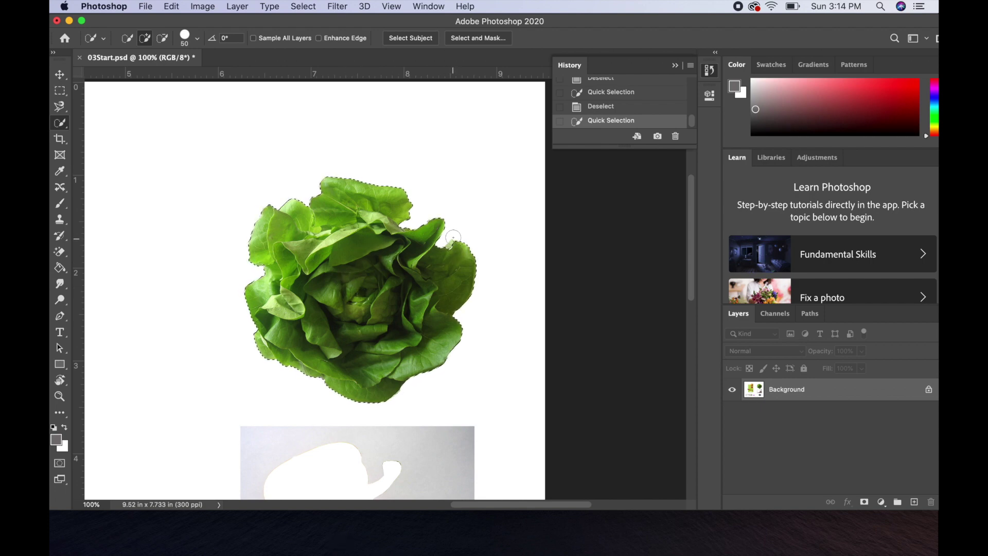
left_click_drag(453, 238, 455, 256)
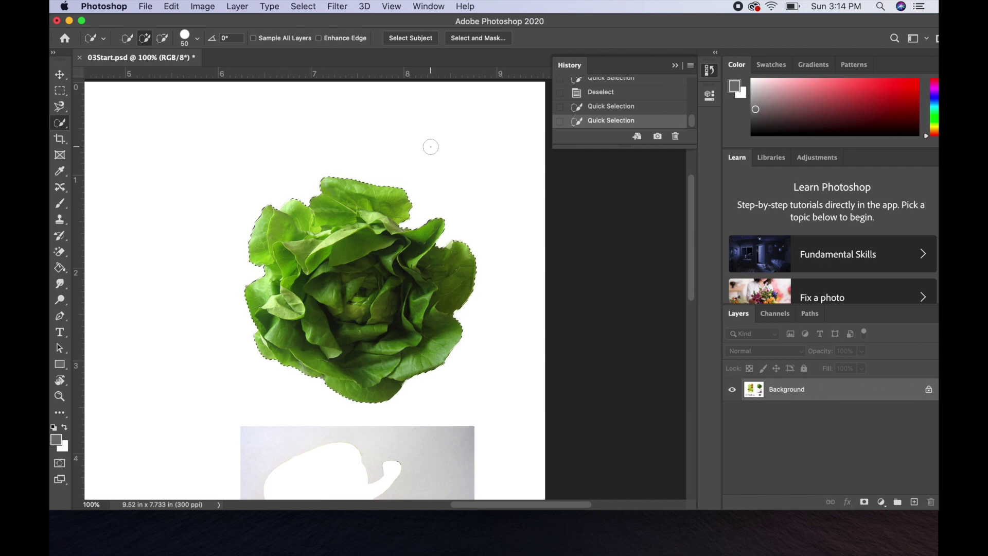
Move the selected lettuce onto the upper left corner of the green cutting board, beside the pepper and tomato, and deselect it
key("super+0")
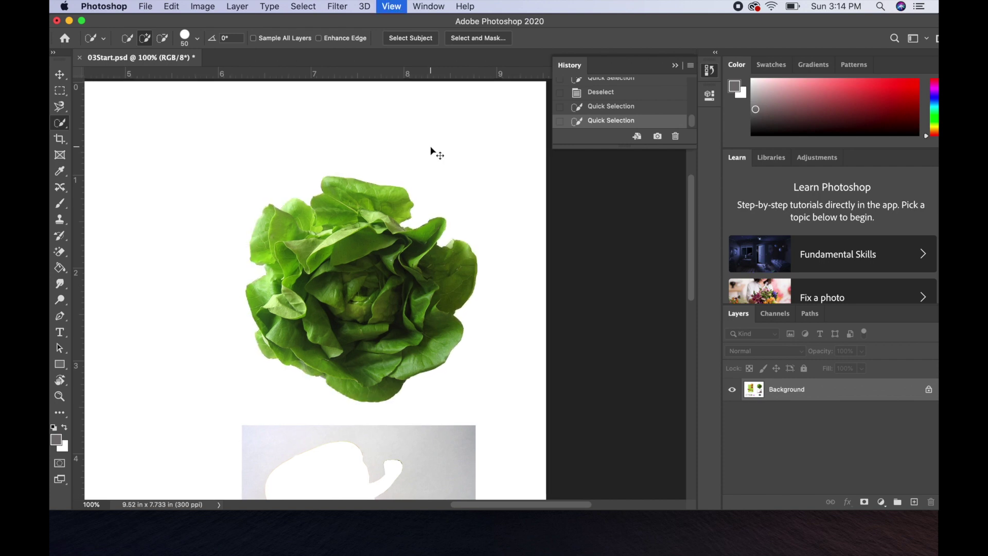
key("v")
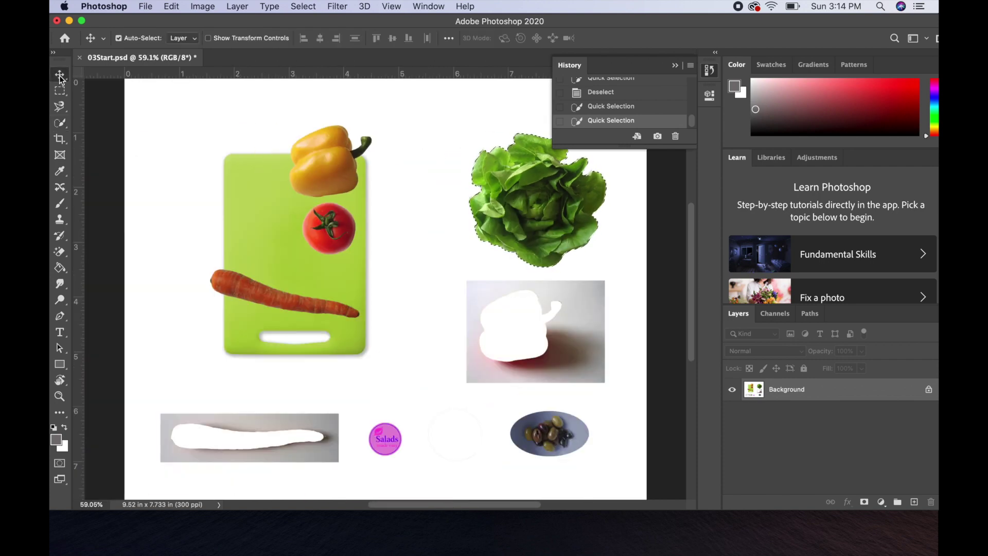
left_click_drag(541, 195, 238, 191)
key("super+d")
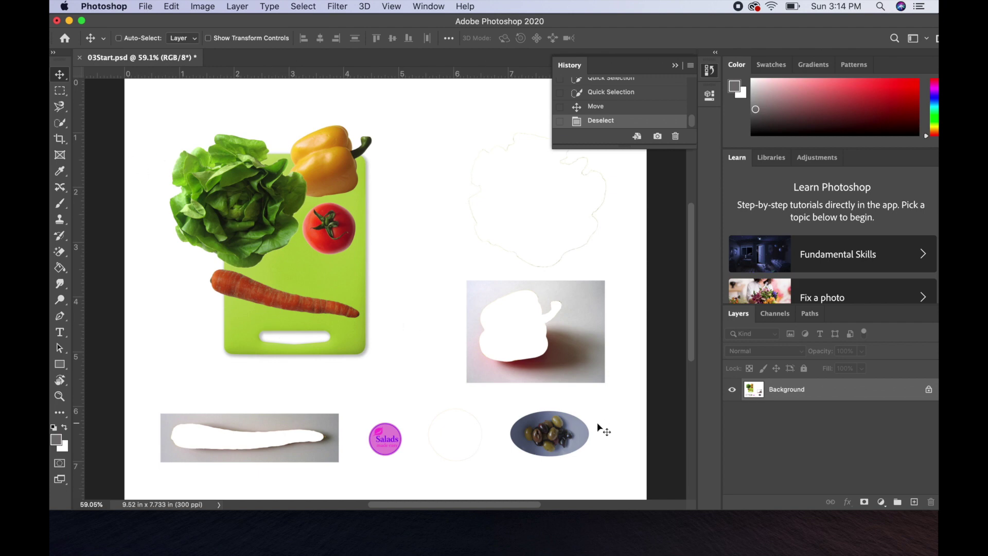
Select the oval plate of olives at 300% zoom with the Object Selection tool in Rectangle mode, enclosing the whole plate
key("super+equal")
key("super+equal")
key("super+equal")
key("super+equal")
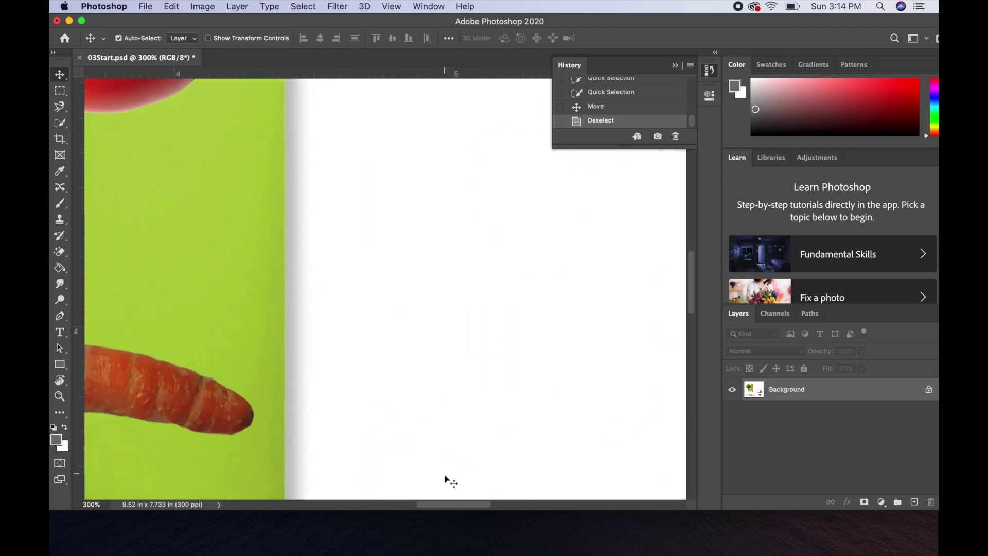
left_click_drag(451, 504, 526, 504)
left_click_drag(692, 288, 696, 389)
left_click_drag(552, 506, 573, 506)
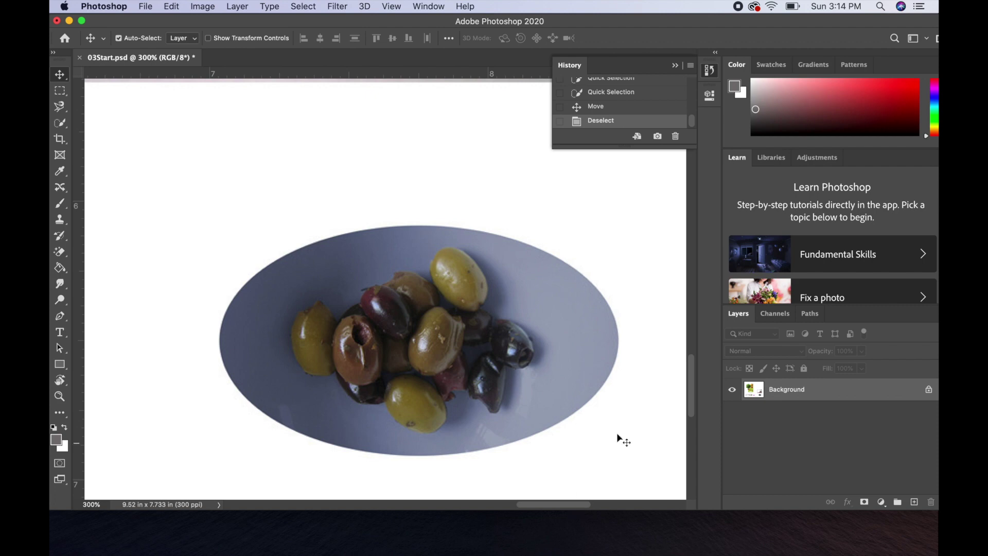
left_click_drag(688, 391, 688, 398)
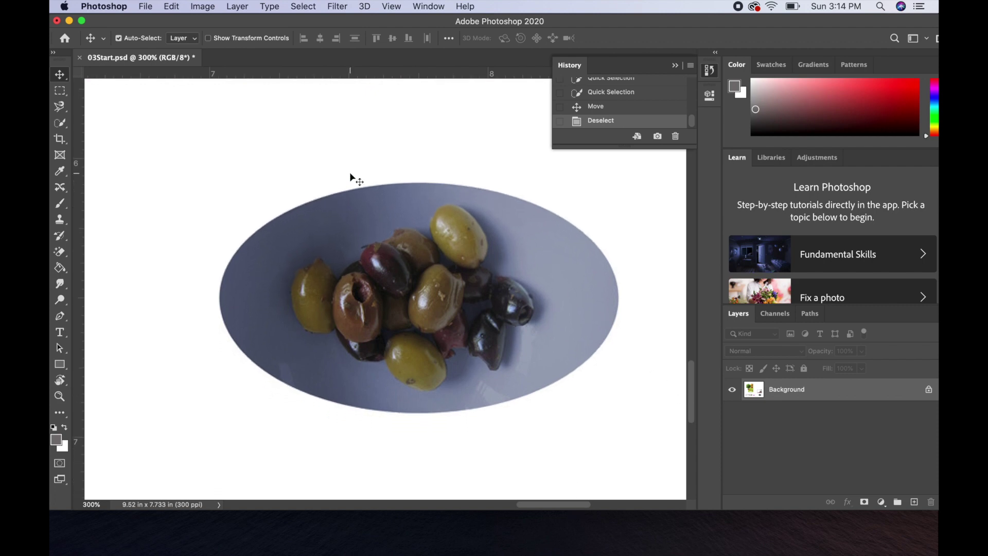
left_click(62, 122)
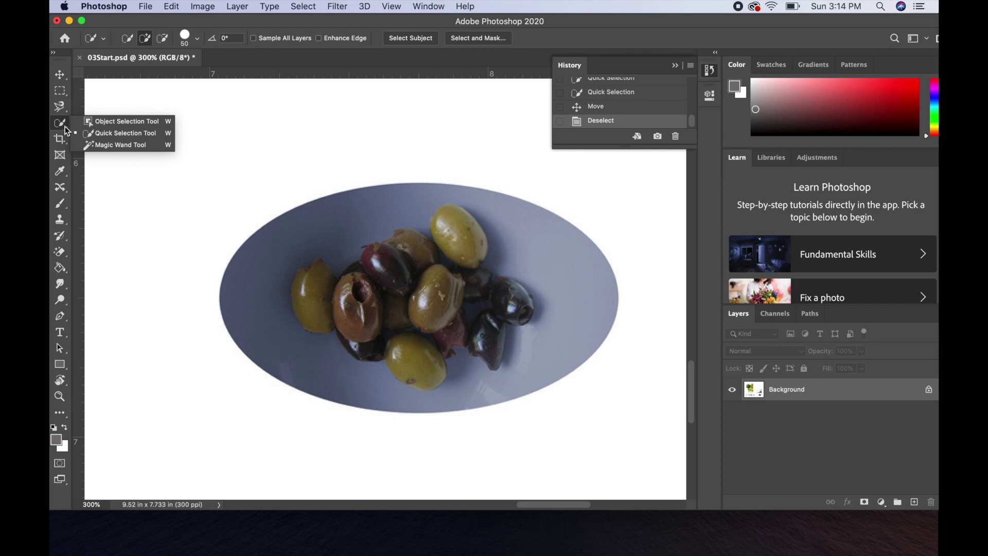
left_click(98, 122)
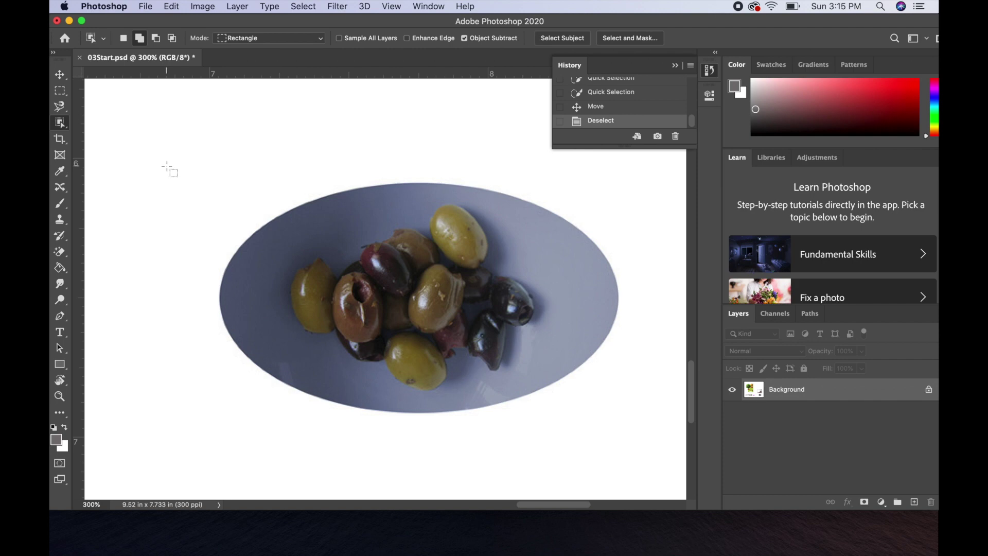
left_click_drag(166, 167, 647, 458)
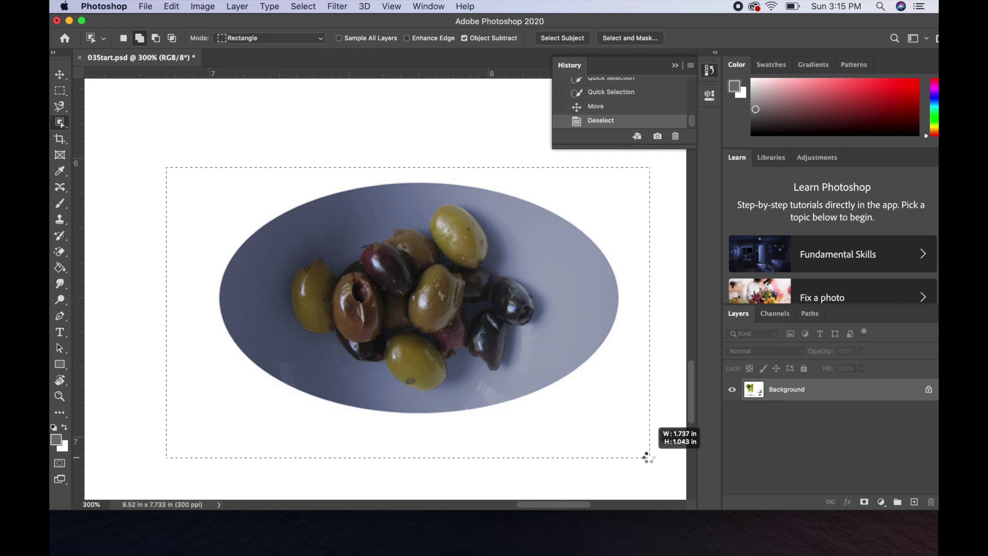
left_click_drag(650, 456, 649, 457)
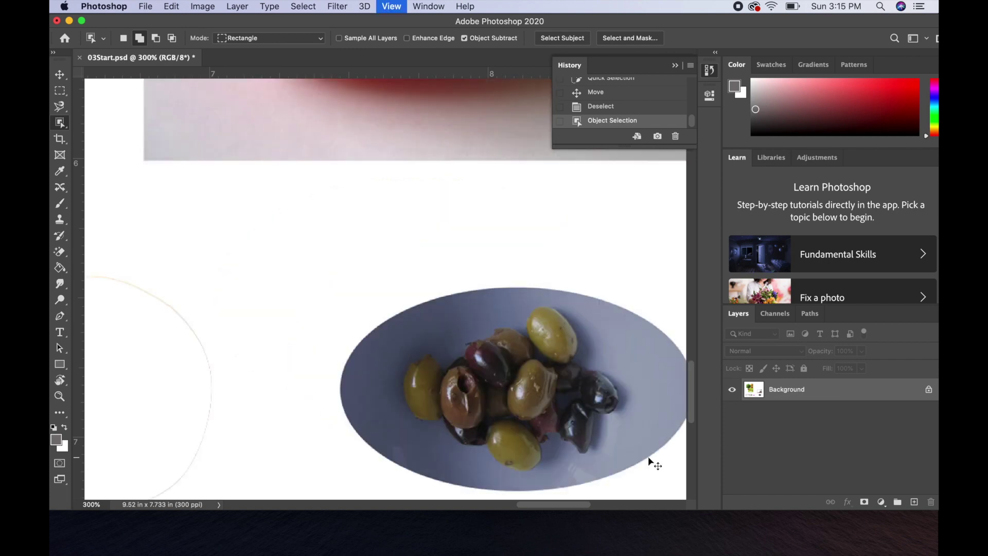
Move the selected olive plate onto the cutting board's right edge, between the tomato and the carrot, and deselect it
key("super+0")
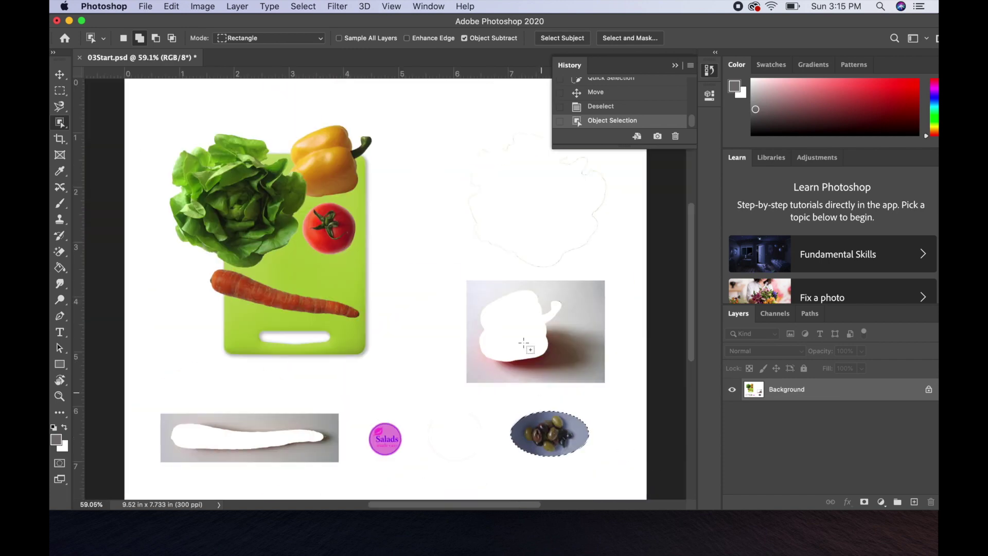
left_click(61, 73)
left_click_drag(534, 429, 318, 281)
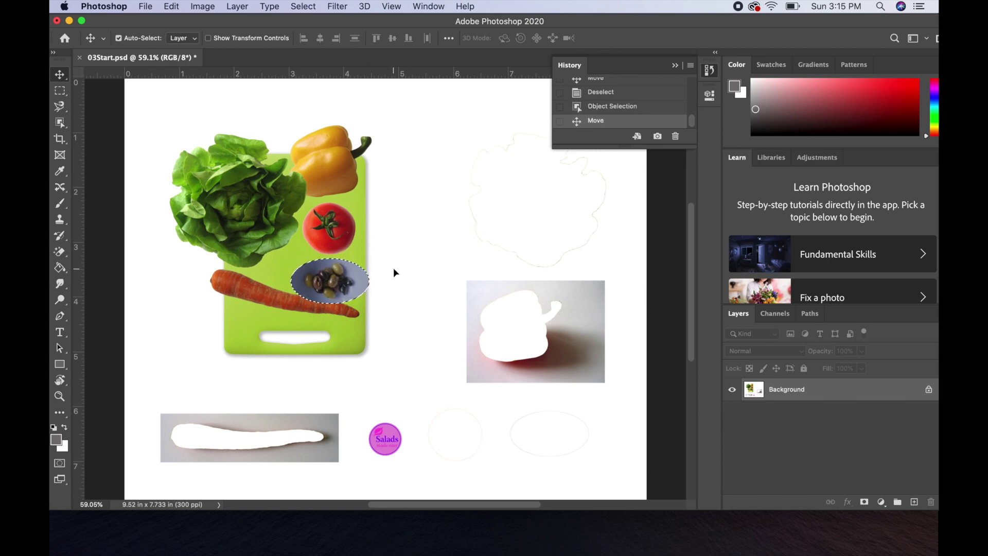
key("super+d")
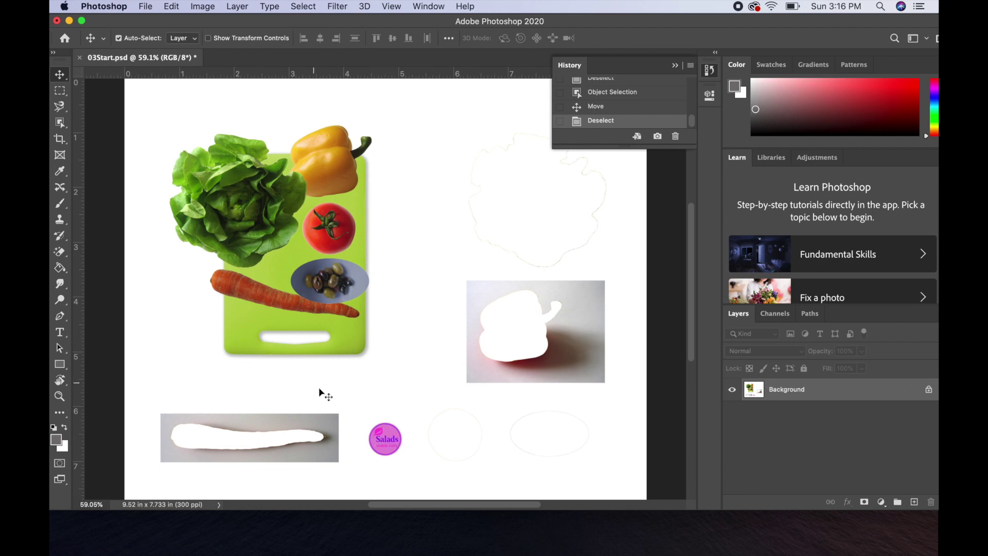
Select the round "Salads made easy" logo at 300% zoom with the Object Selection tool
key("super+equal")
key("super+equal")
key("super+equal")
key("super+equal")
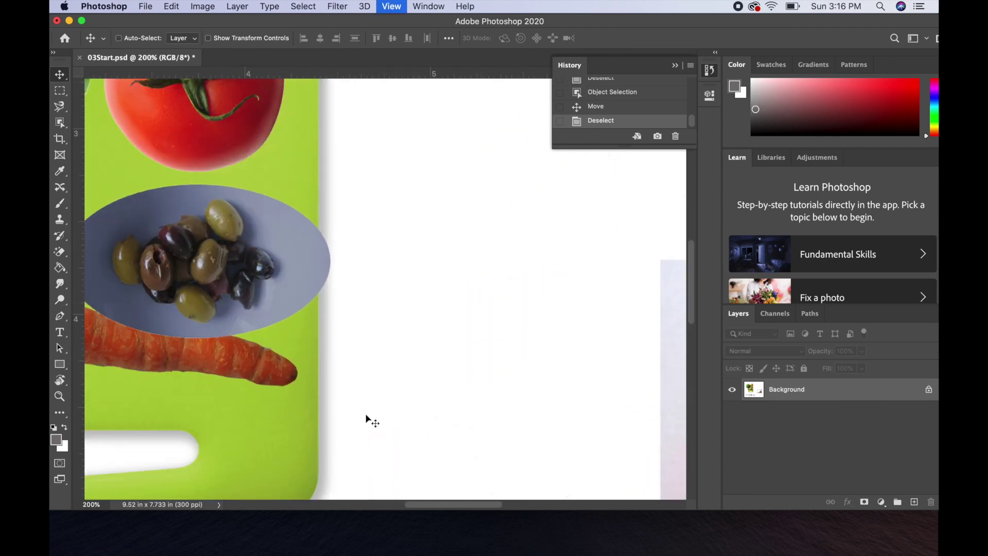
left_click_drag(691, 282, 696, 391)
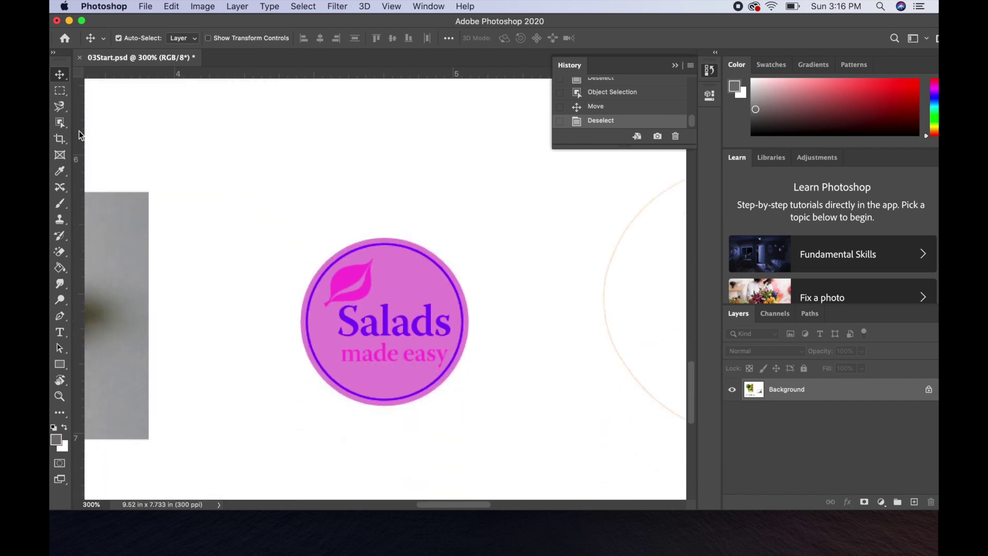
left_click(60, 123)
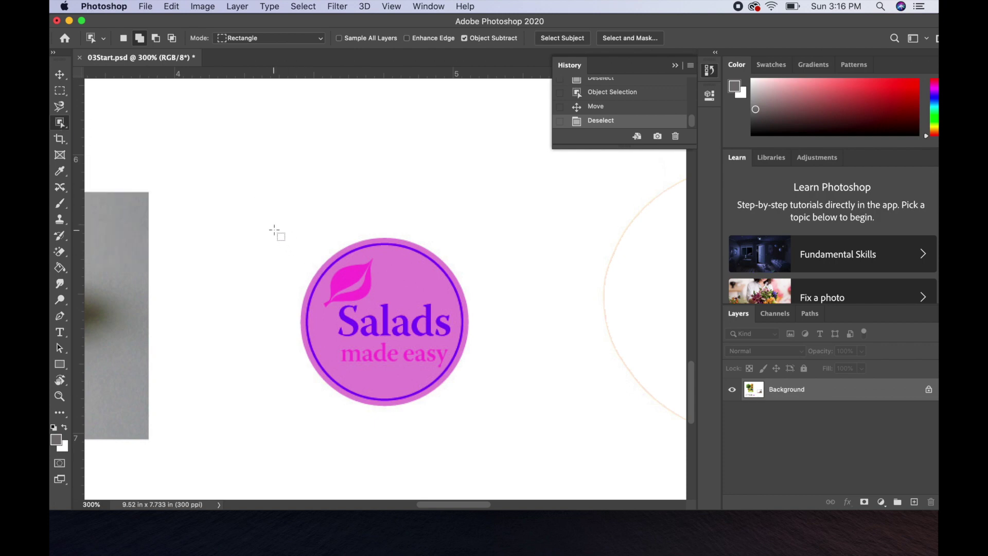
left_click_drag(275, 229, 498, 431)
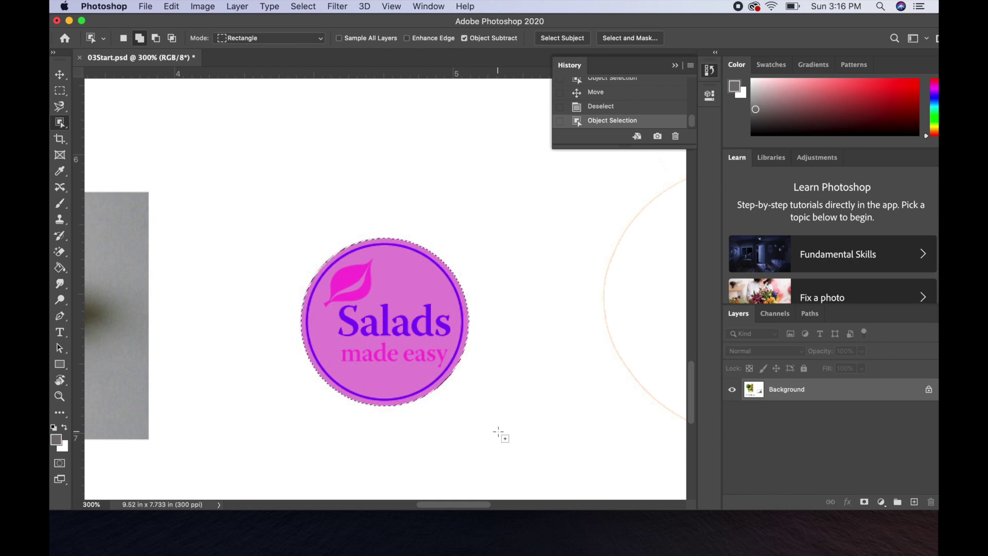
Move the selected Salads logo onto the cutting board's lower left corner, beside the handle opening, and deselect it
key("super+0")
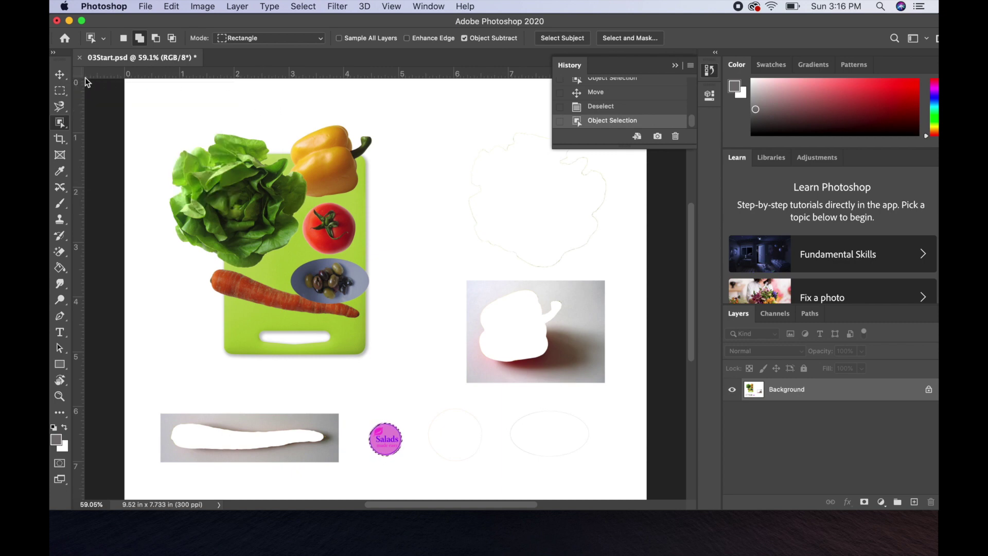
key("v")
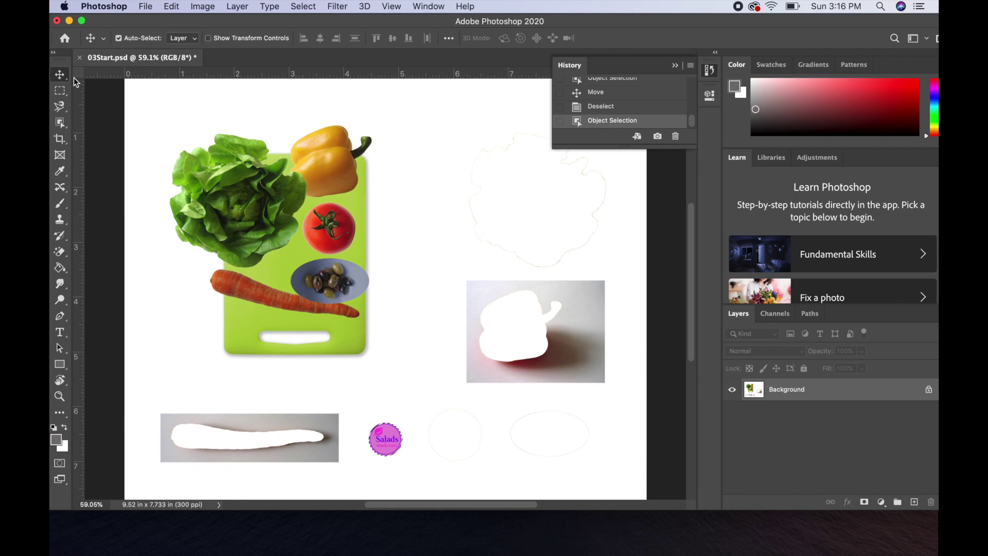
left_click_drag(390, 439, 245, 330)
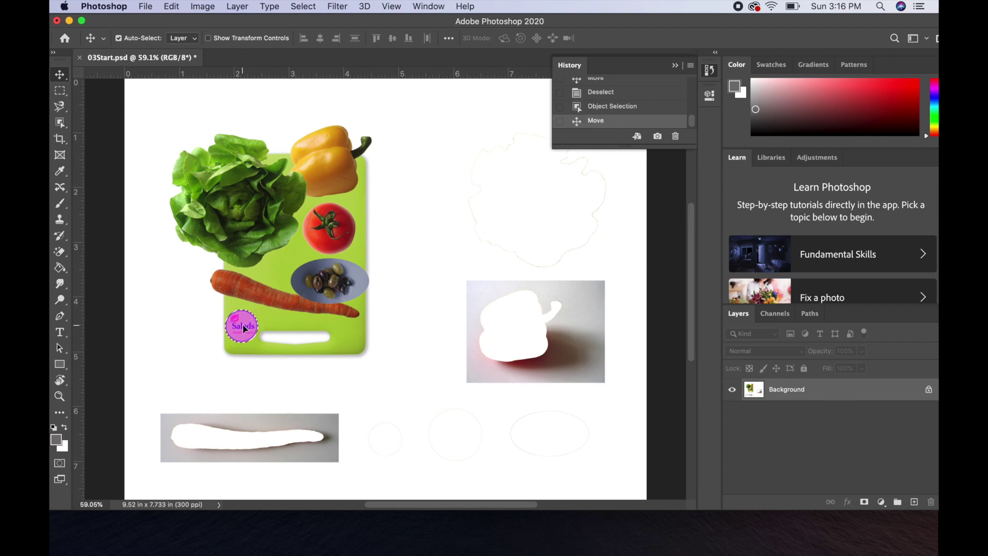
key("super+d")
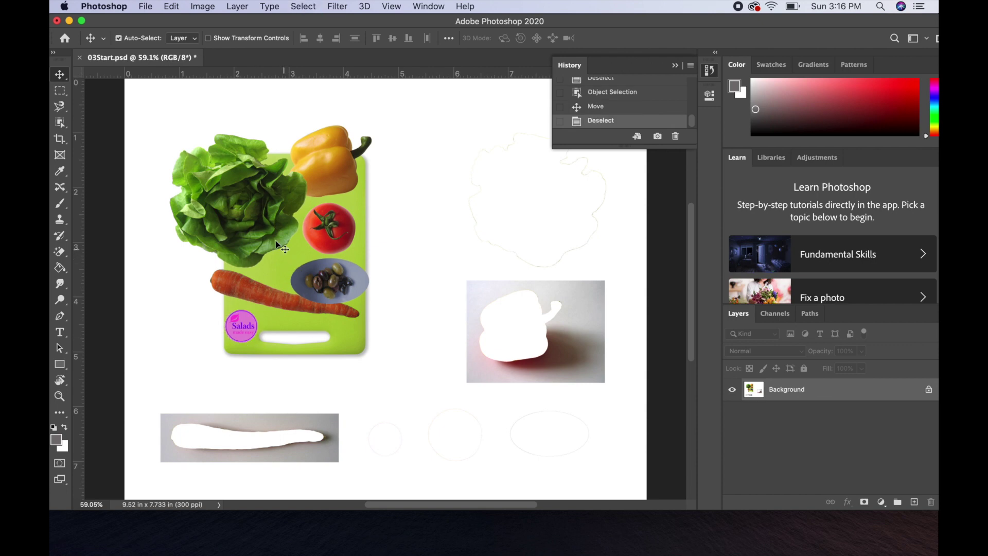
left_click(302, 6)
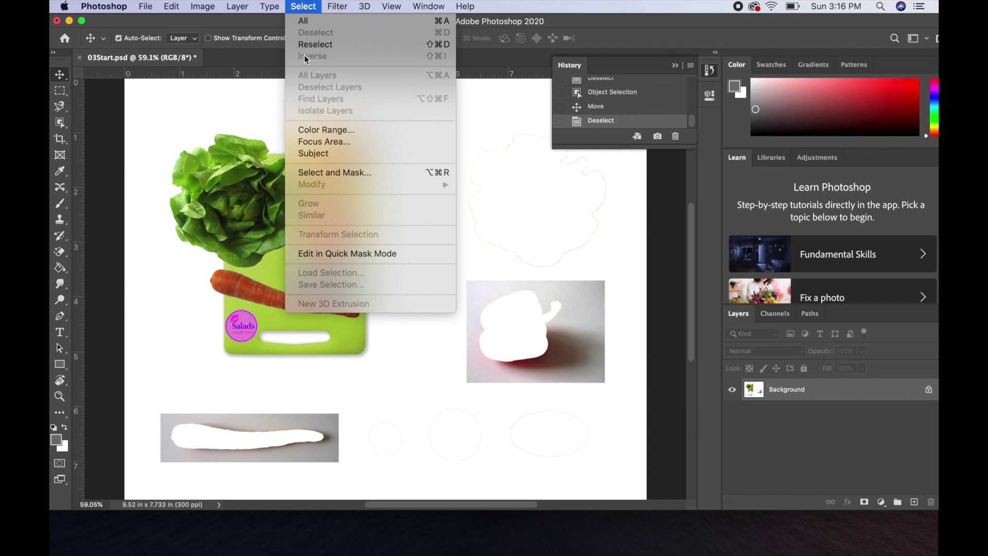
left_click(104, 149)
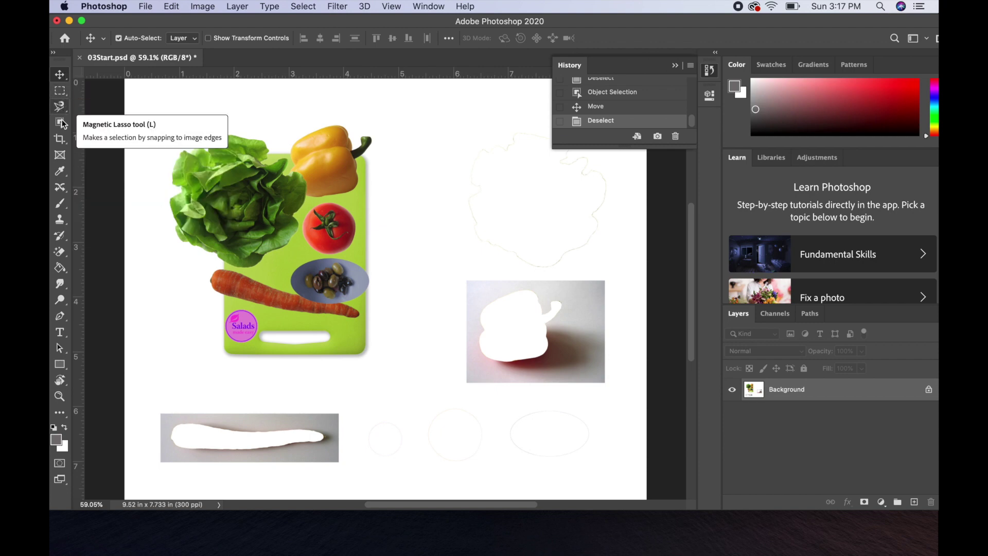
Crop the image from its lower right corner to about 6.17 by 5.7 in, keeping only the cutting board arrangement
left_click(61, 137)
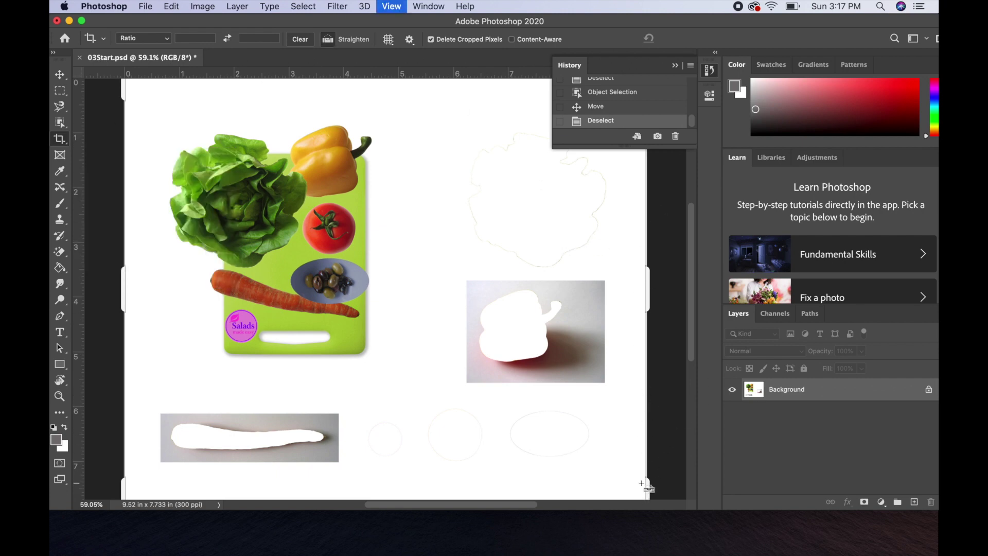
left_click_drag(648, 489, 641, 483)
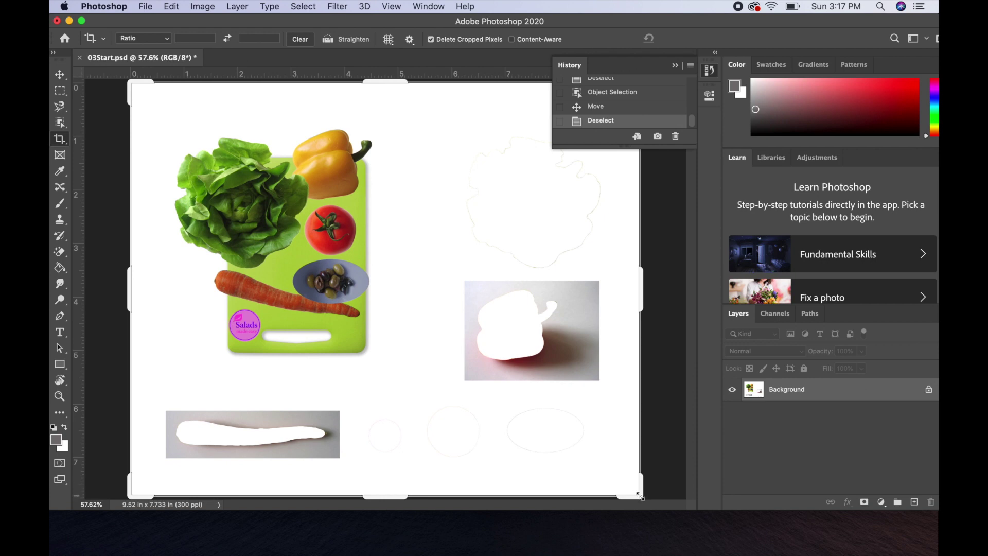
left_click_drag(639, 496, 571, 450)
left_click_drag(553, 442, 549, 441)
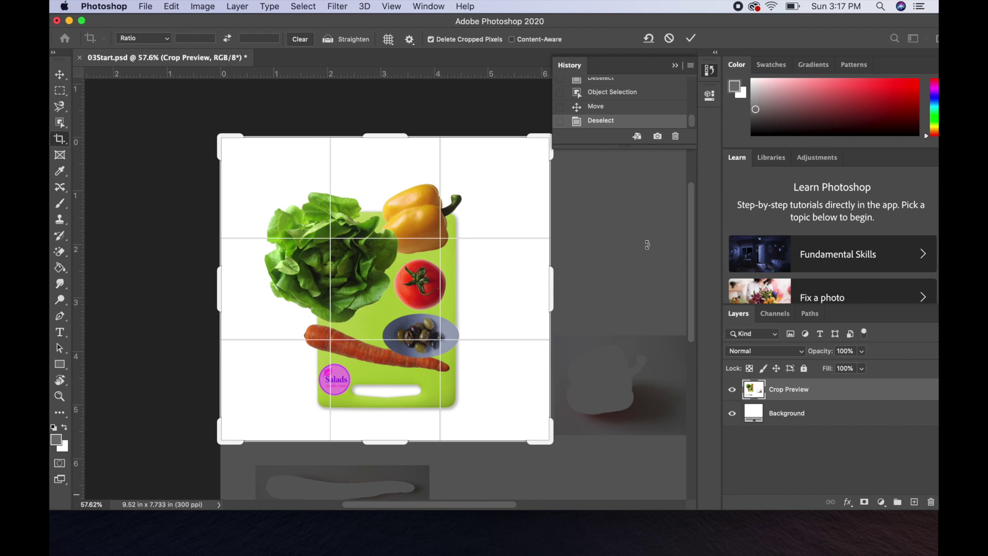
left_click(692, 38)
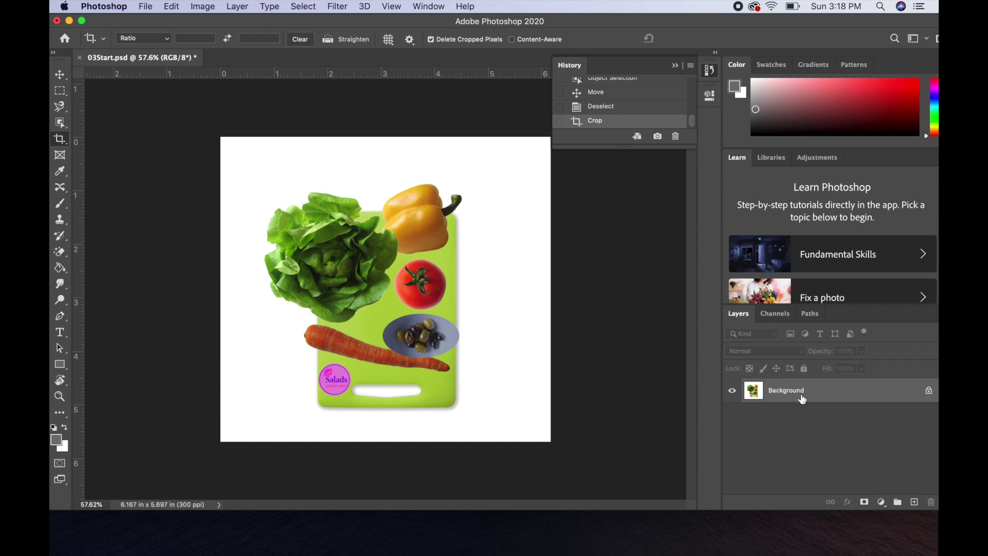
Start saving the cropped document with Save As
left_click(147, 6)
left_click(162, 146)
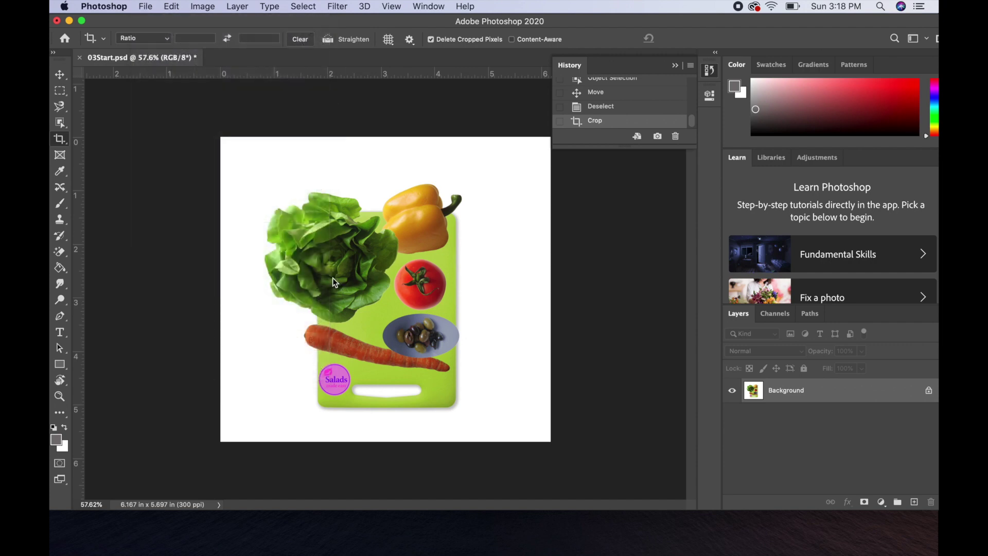